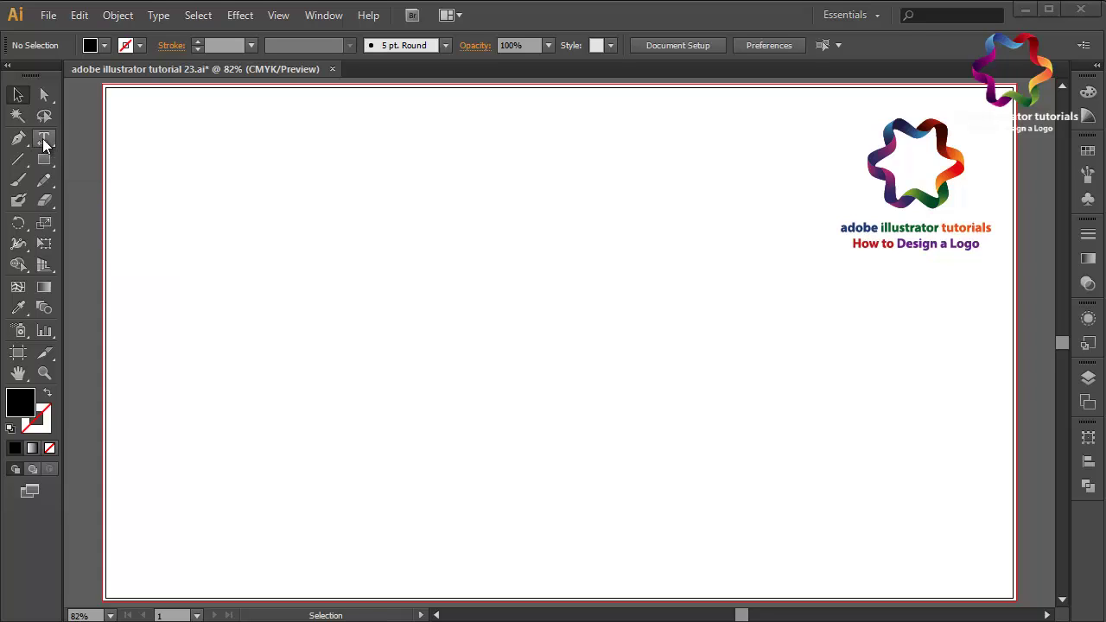
Step: Type a capital A on the artboard and scale it up to about 526 pt
left_click(43, 140)
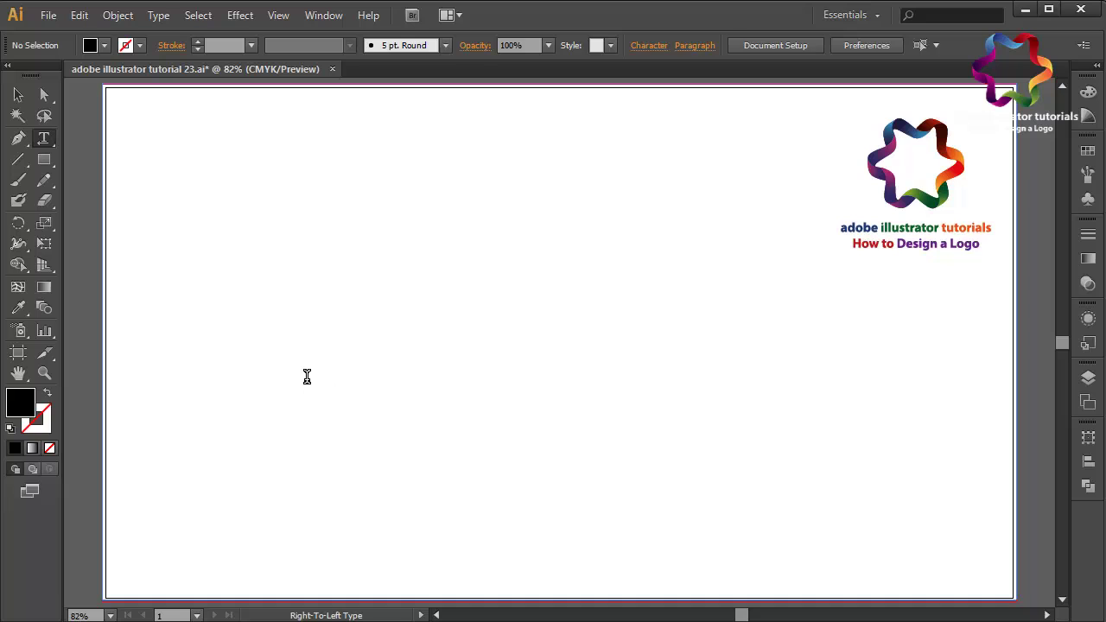
left_click(307, 378)
key("ctrl")
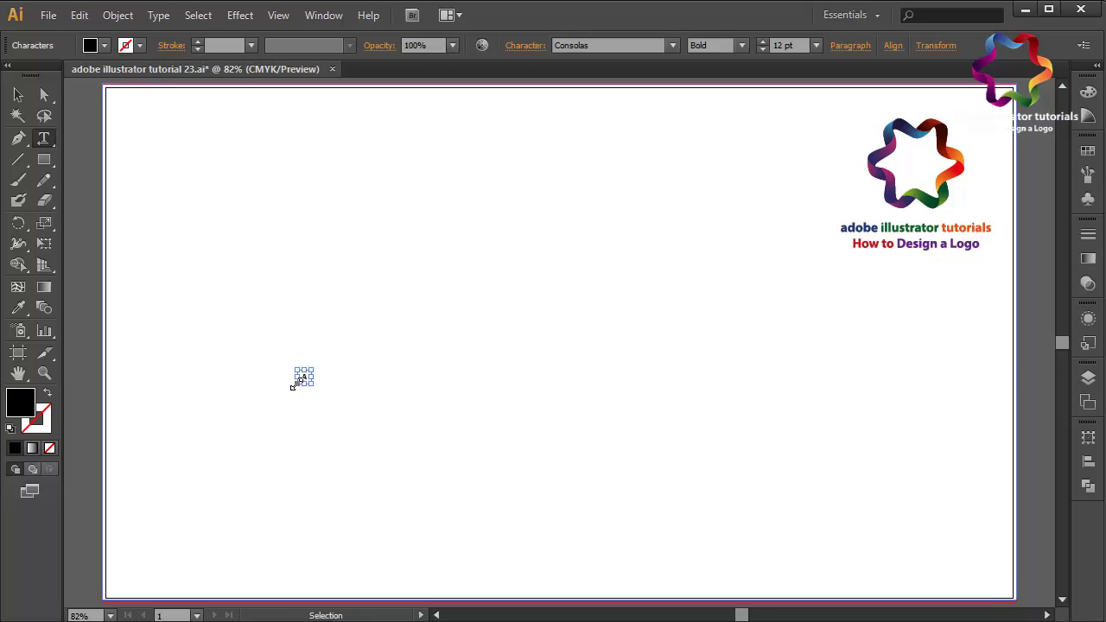
left_click_drag(310, 377, 903, 399)
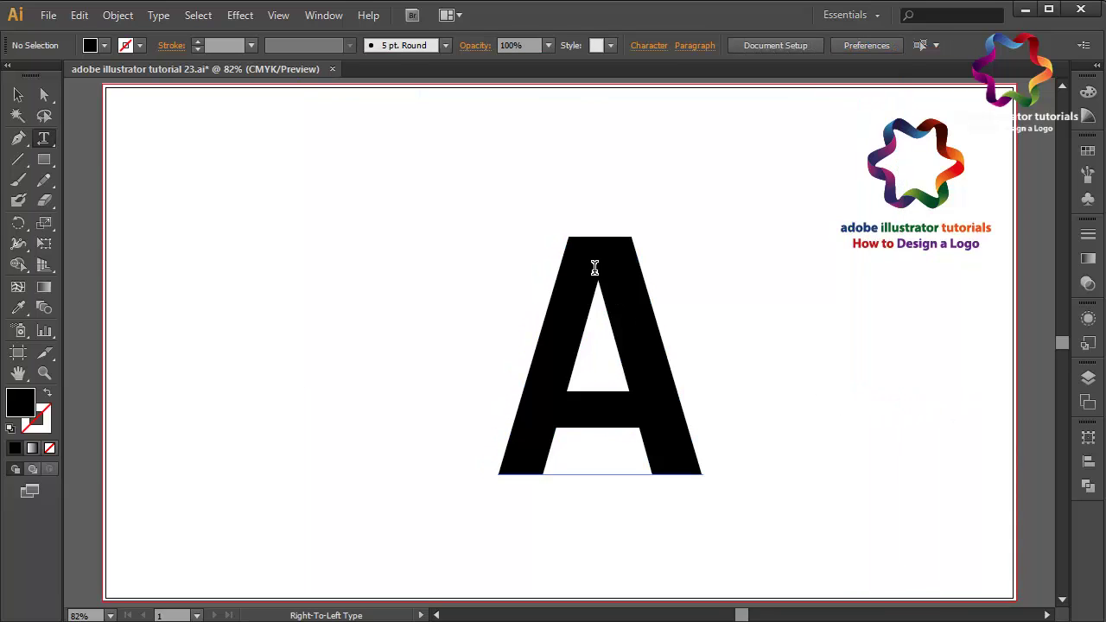
left_click(18, 95)
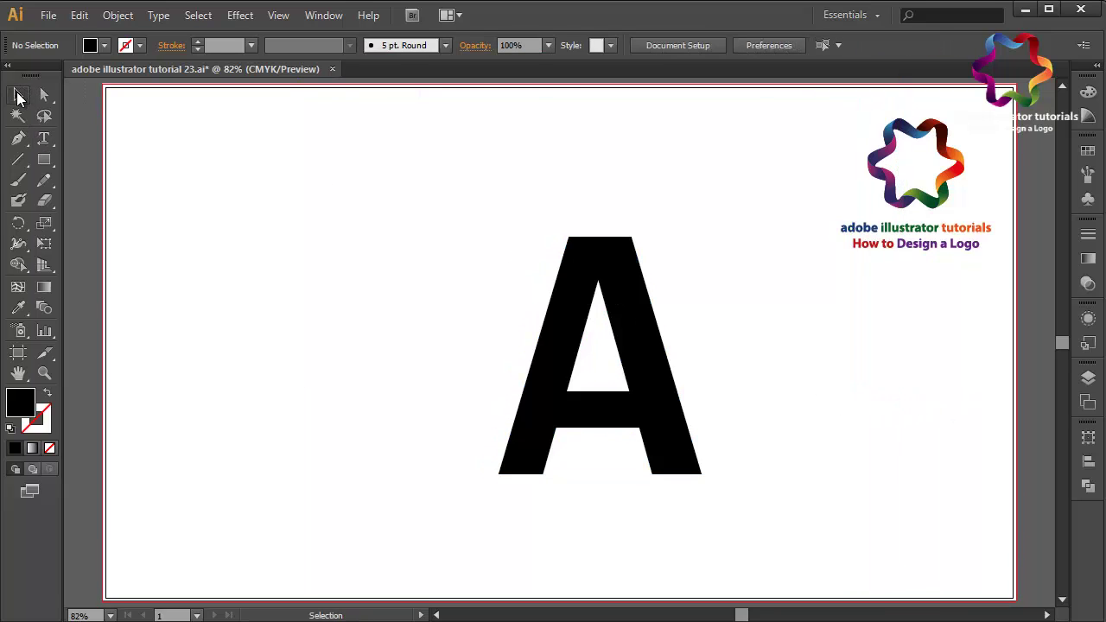
Step: Set the letter A's font to Corbel Bold
left_click(595, 337)
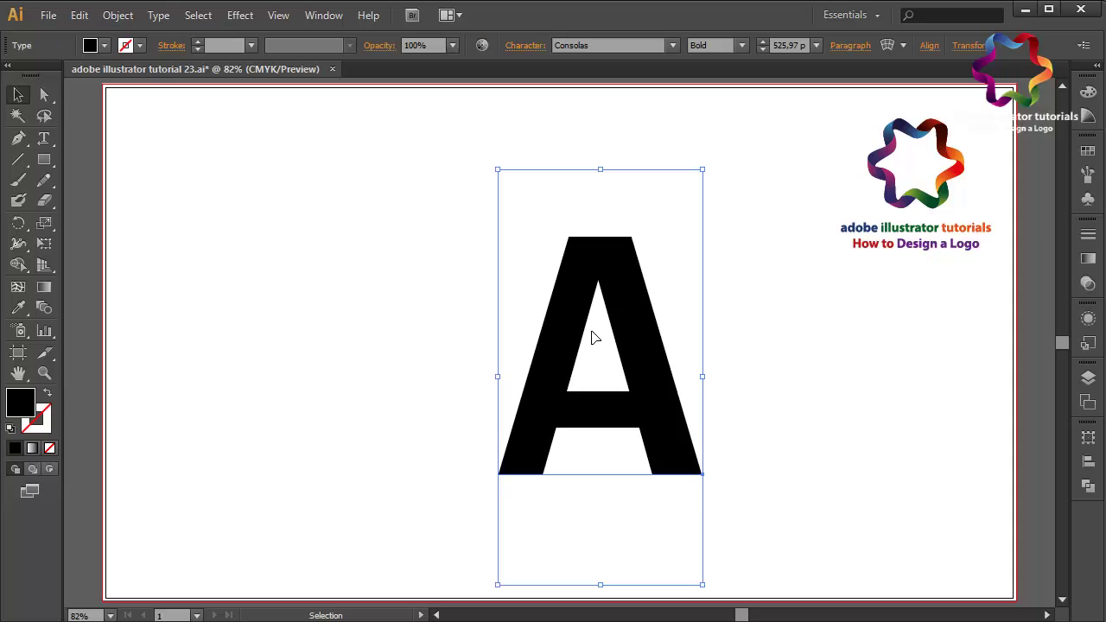
left_click(613, 47)
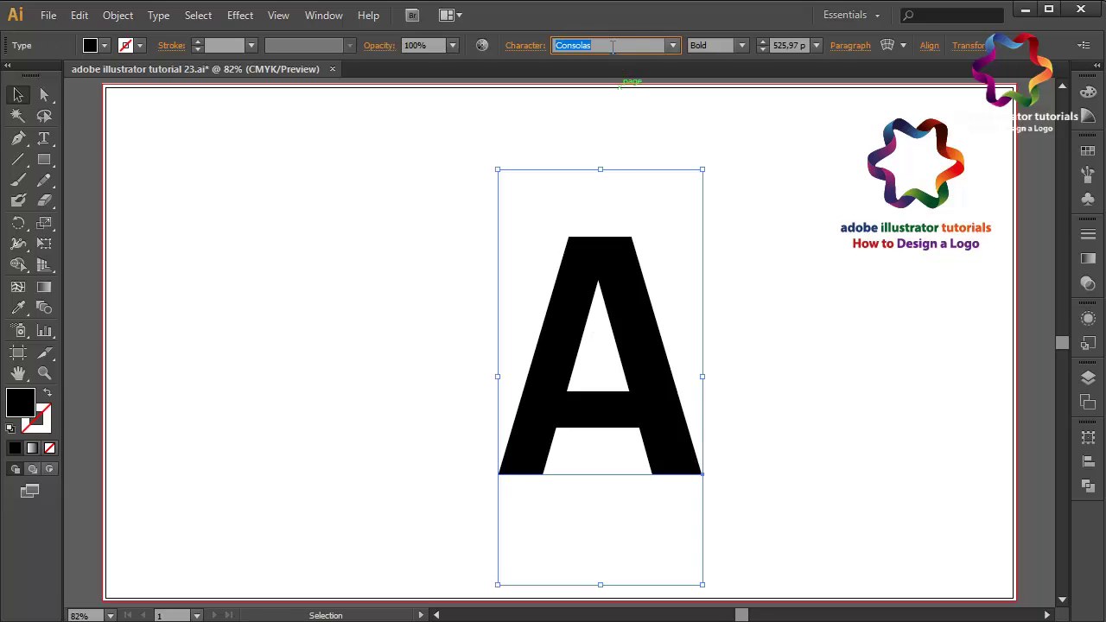
key("Down")
key("Down")
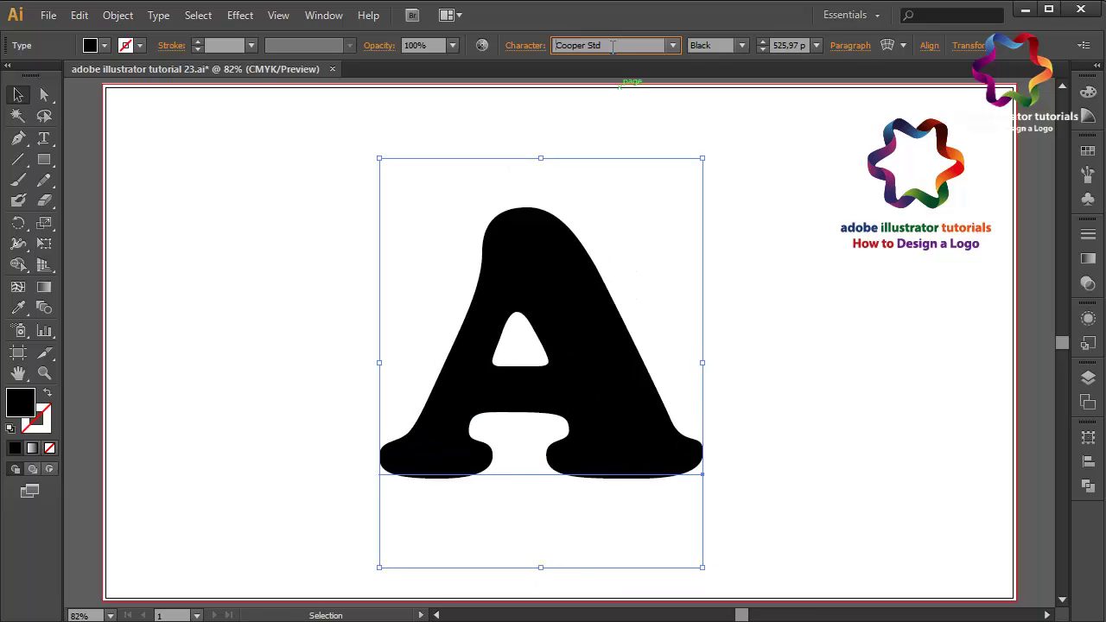
key("Down")
key("Down")
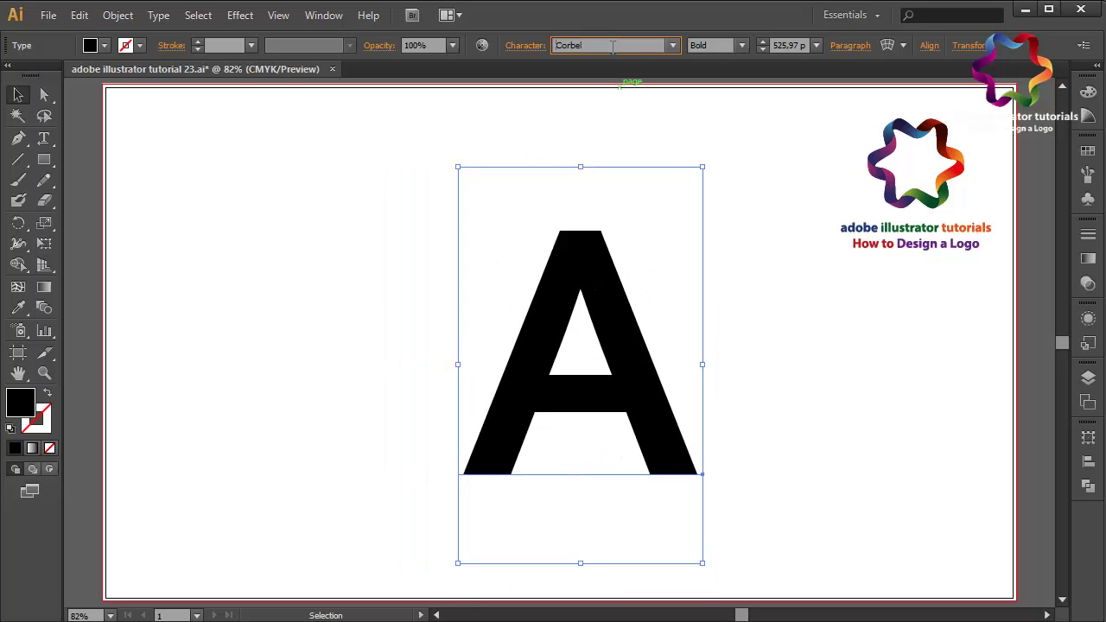
left_click(727, 45)
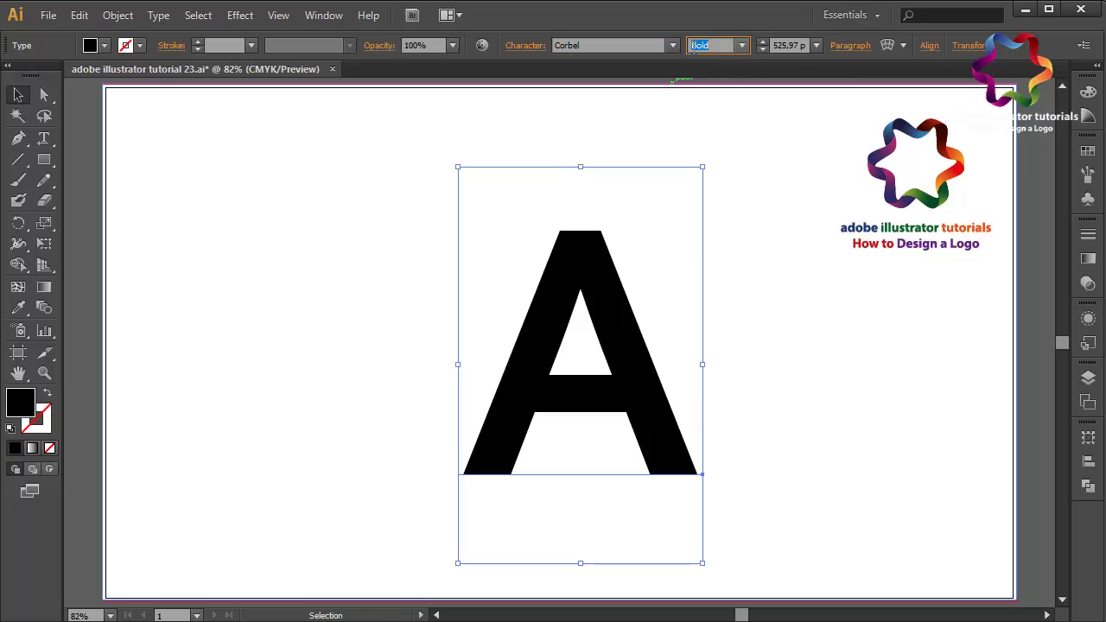
Step: Convert the A to outlines and pen a triangle over its inner crossbar area
left_click(158, 15)
left_click(233, 213)
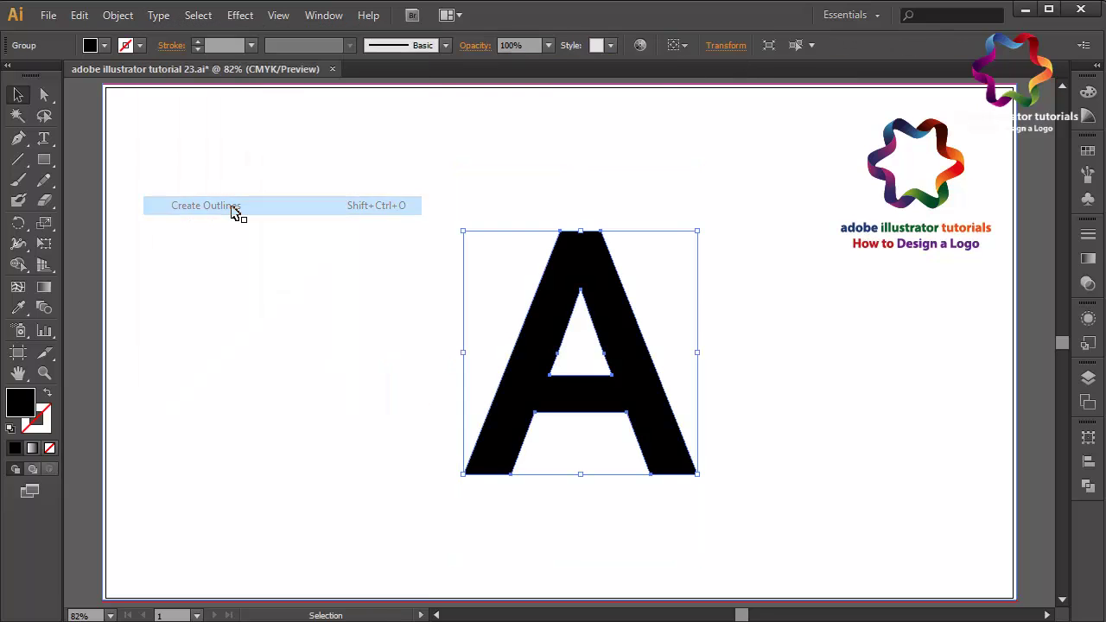
left_click(18, 138)
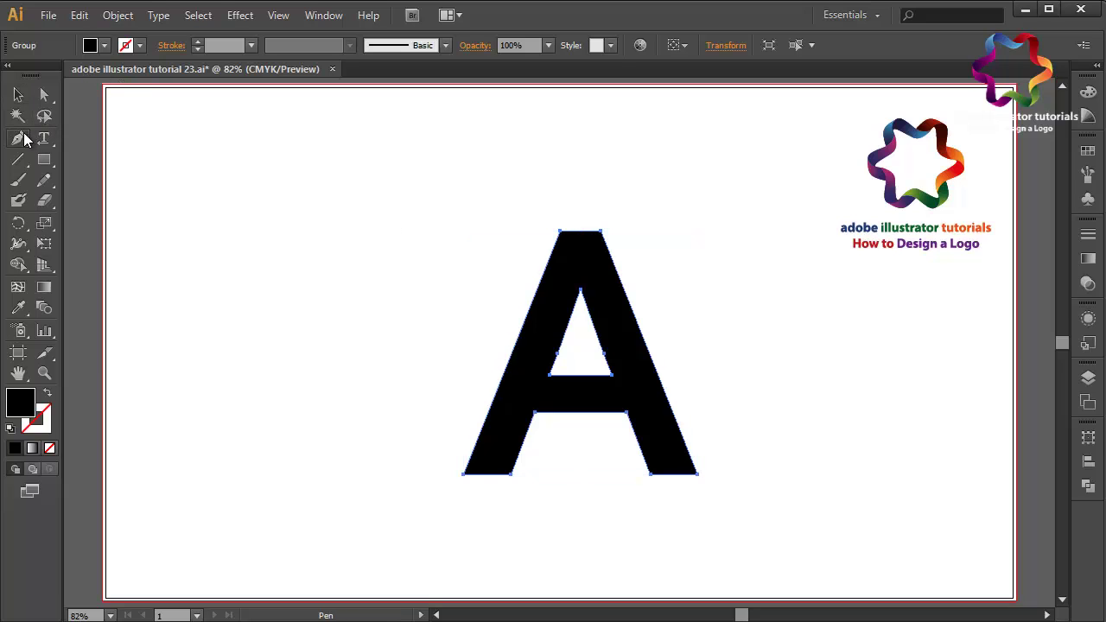
left_click_drag(505, 497, 510, 473)
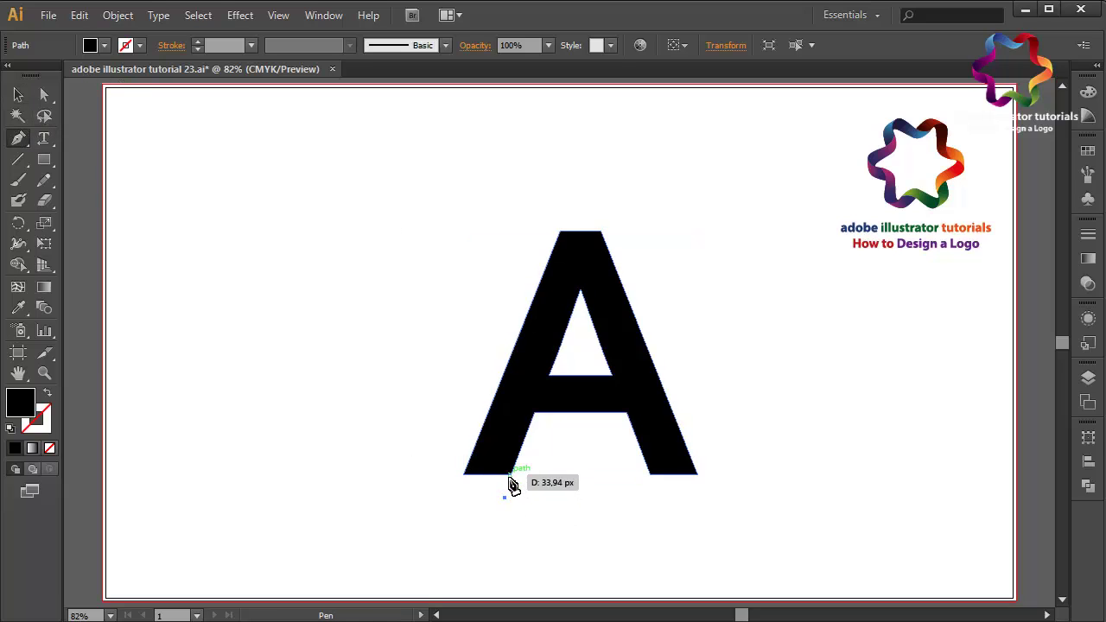
left_click(580, 289)
left_click(652, 476)
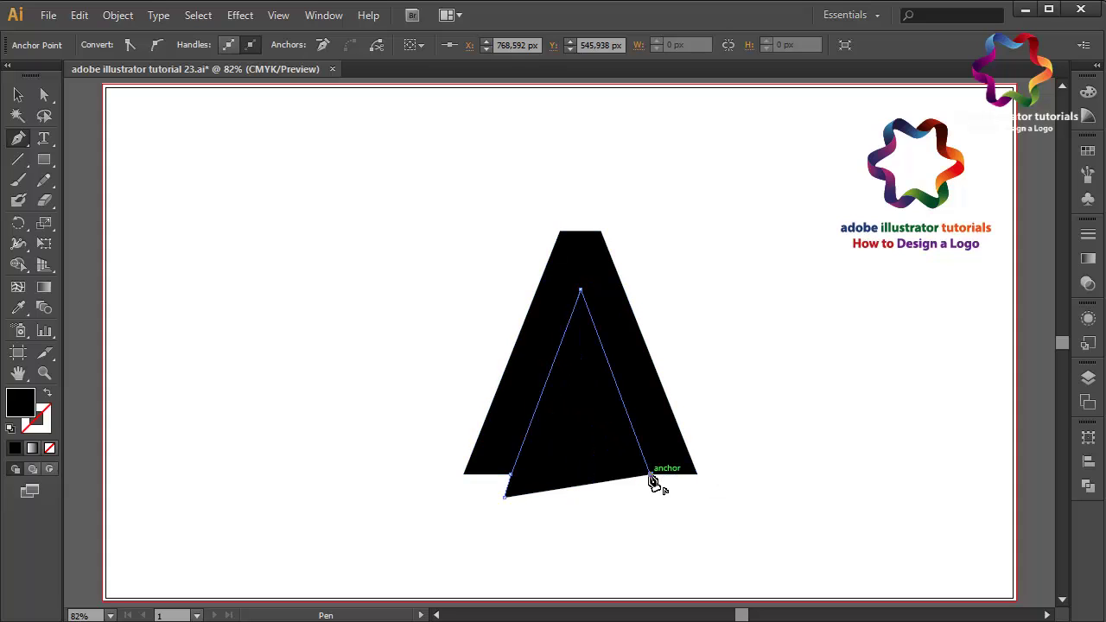
left_click(506, 498)
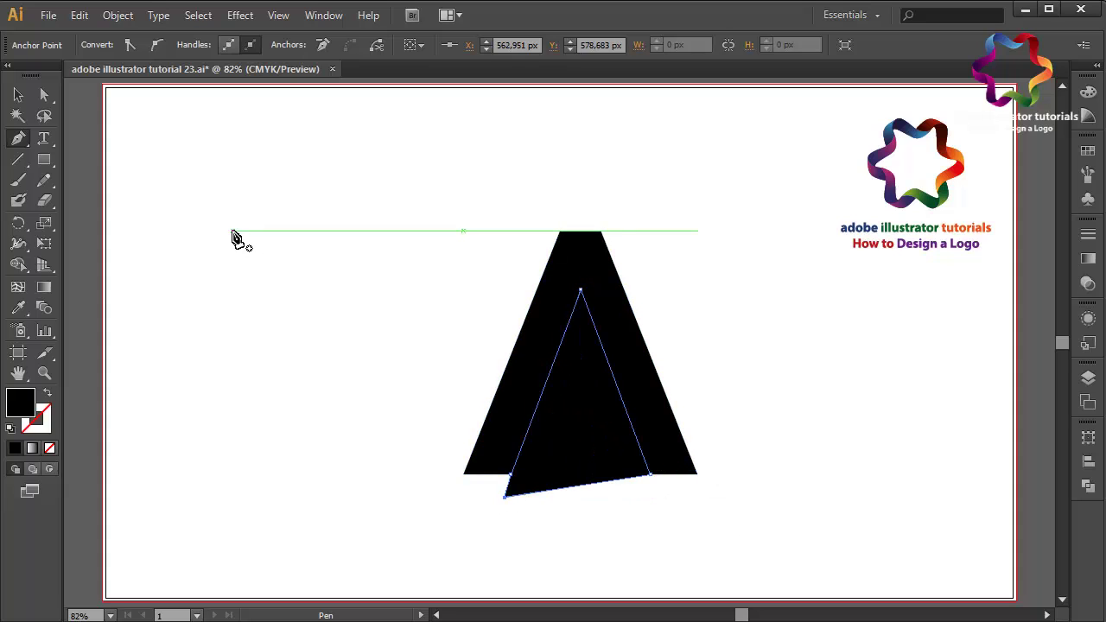
left_click(18, 95)
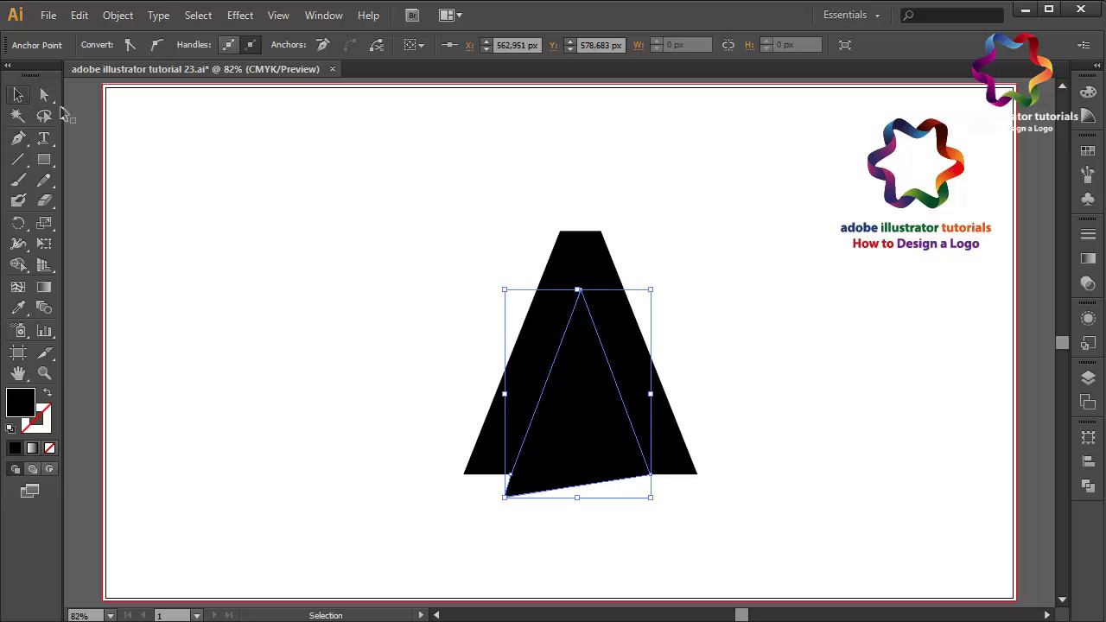
Step: Subtract the triangle from the A with Minus Front and delete the stray left-foot anchor
left_click(572, 261, "shift")
left_click(1088, 485)
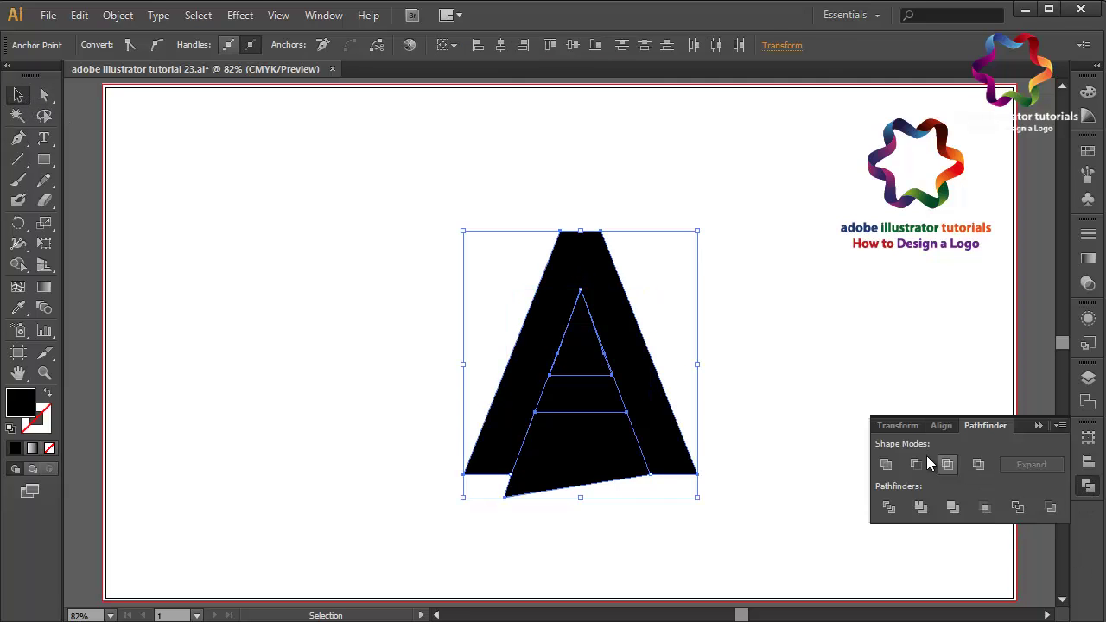
left_click(916, 464)
left_click(1037, 426)
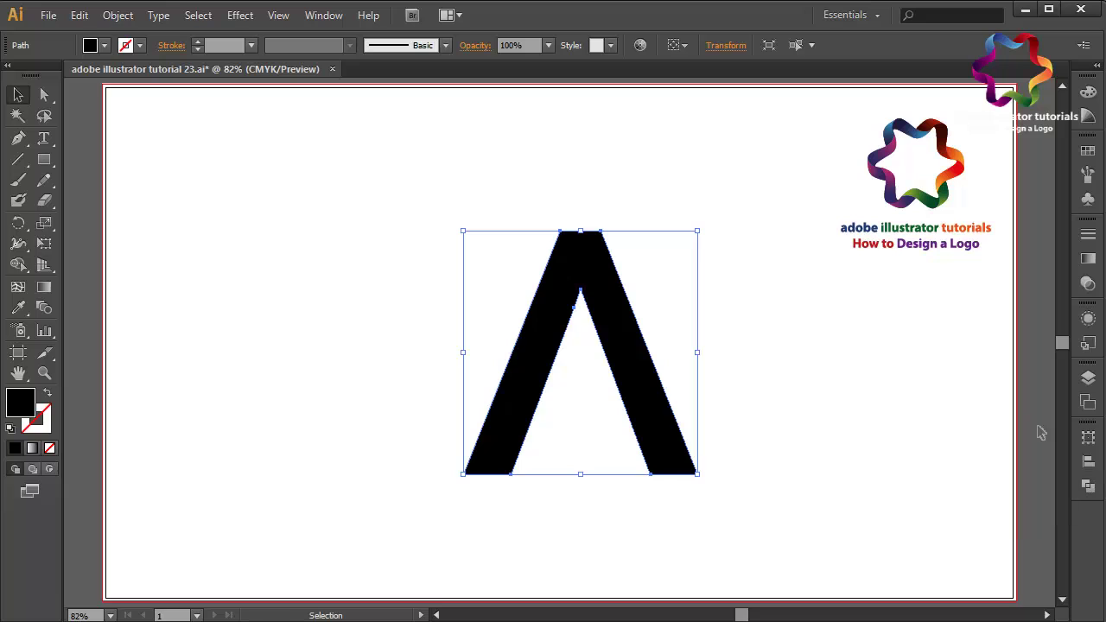
left_click(754, 330)
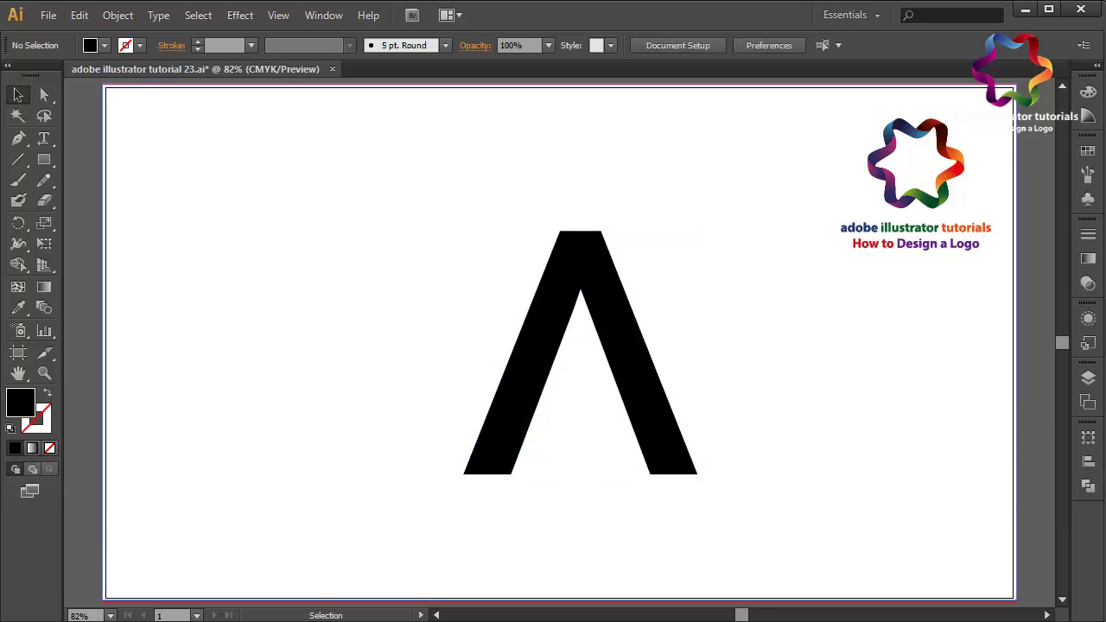
left_click(18, 138)
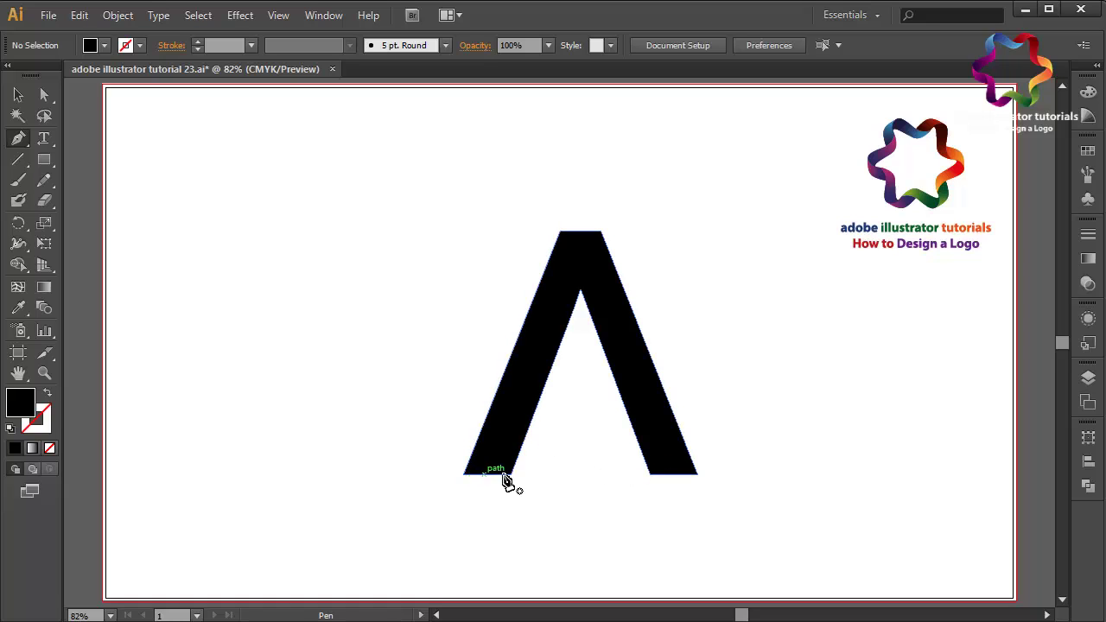
left_click(512, 480, "ctrl")
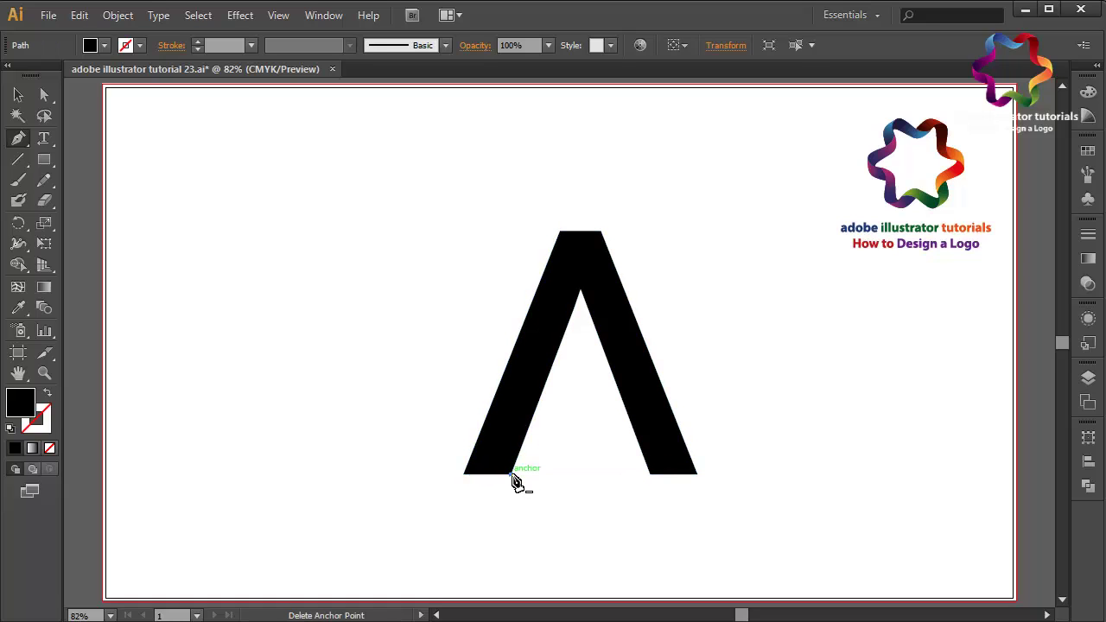
left_click(394, 420, "ctrl")
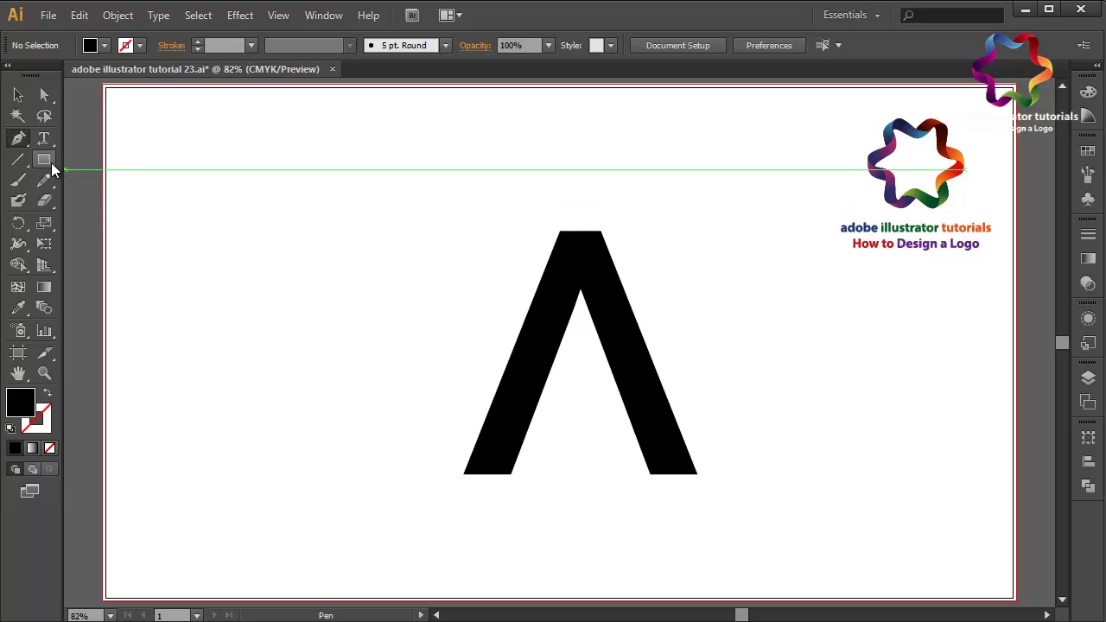
Step: Draw a wide black ellipse left of the Λ and paste a copy in place
left_click_drag(44, 160, 129, 200)
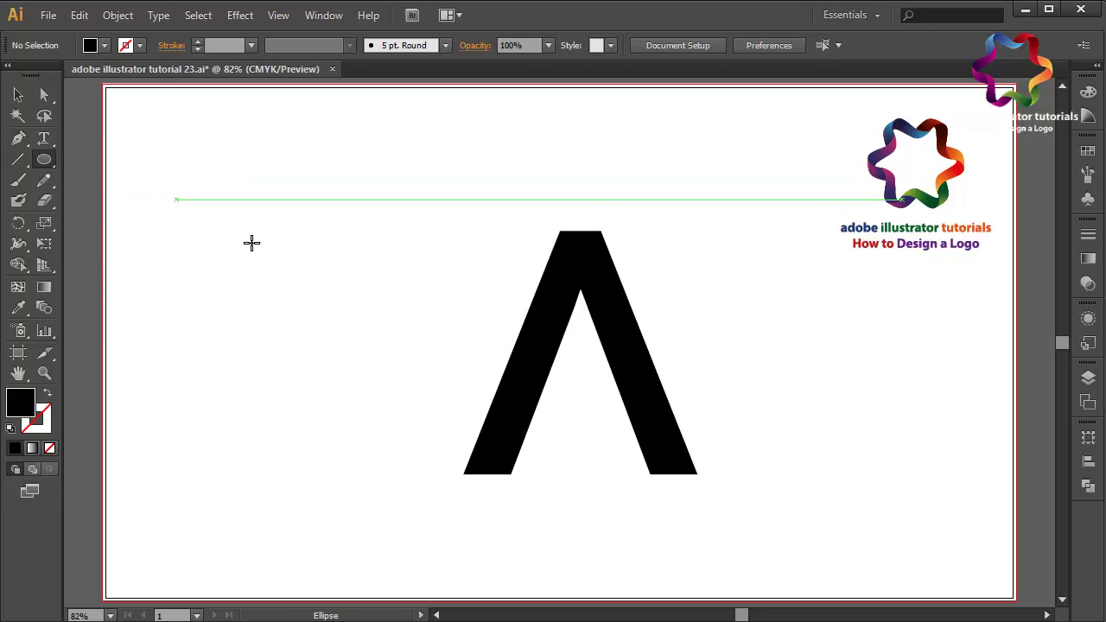
mouse_move(341, 364)
left_mouse_down()
mouse_move(511, 406)
mouse_move(537, 387)
left_mouse_up()
left_click(17, 95)
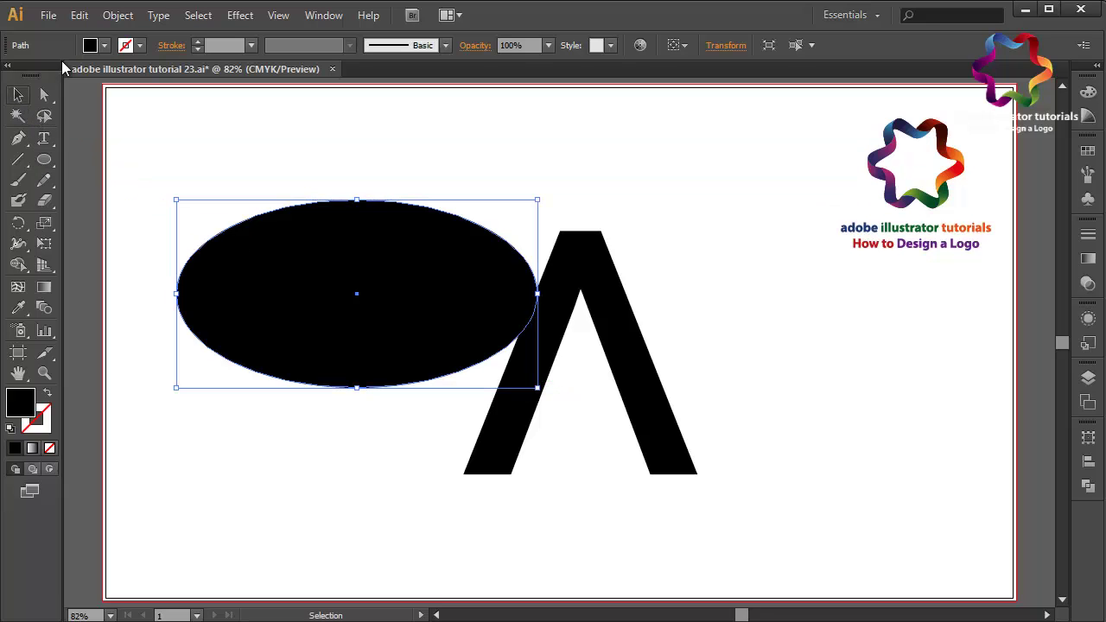
left_click(78, 15)
left_click(128, 99)
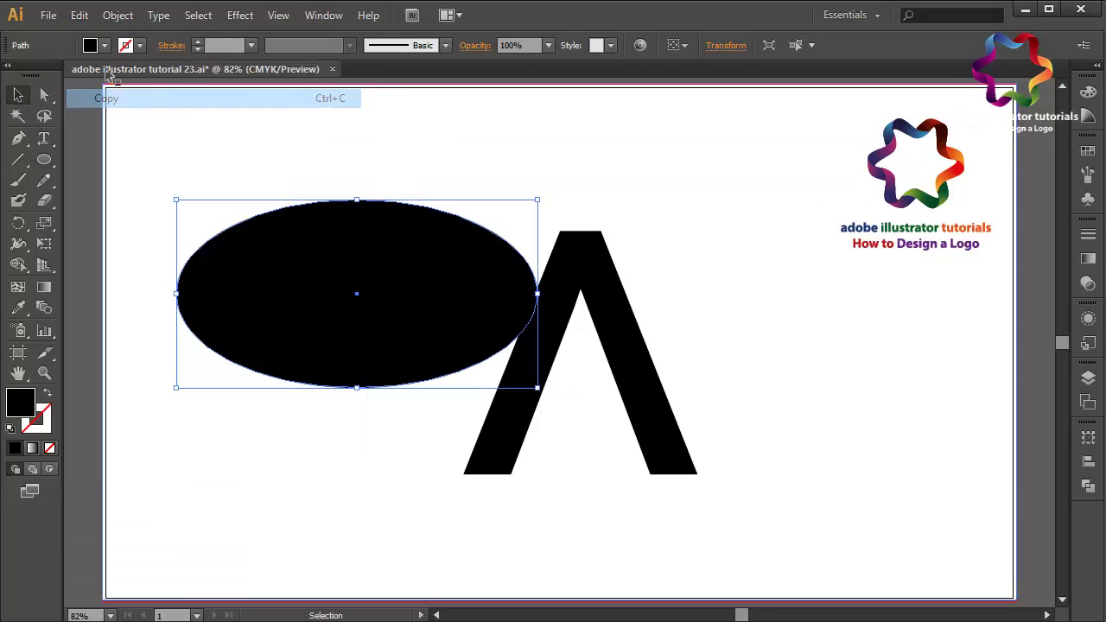
left_click(79, 14)
left_click(151, 137)
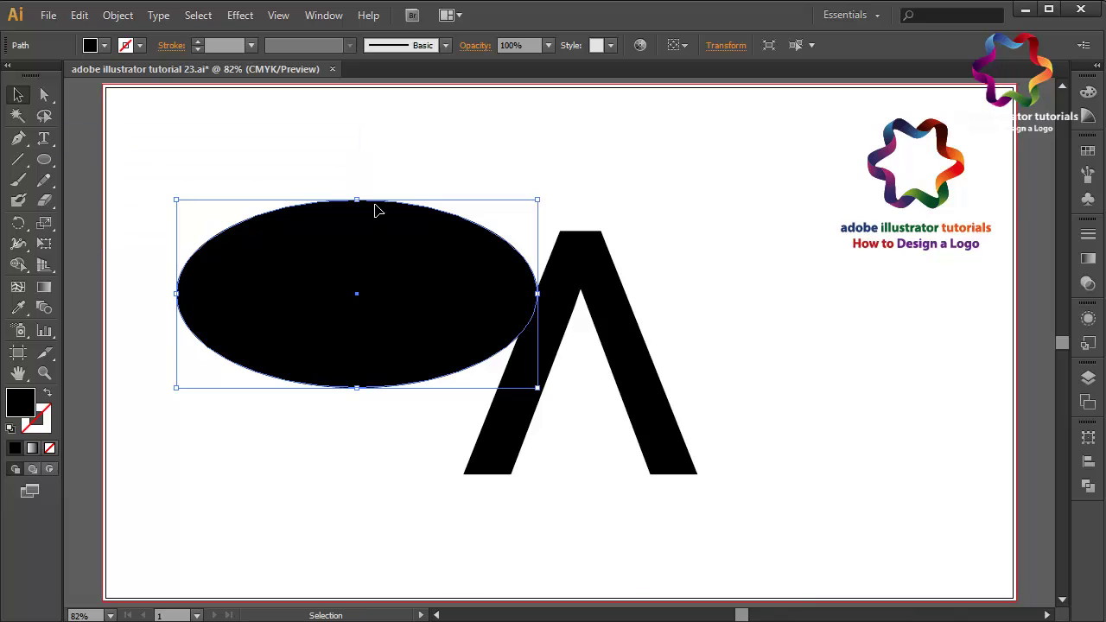
Step: Shrink and shift the inner copy, then Minus Front both into a crescent ring
left_click_drag(361, 204, 369, 245)
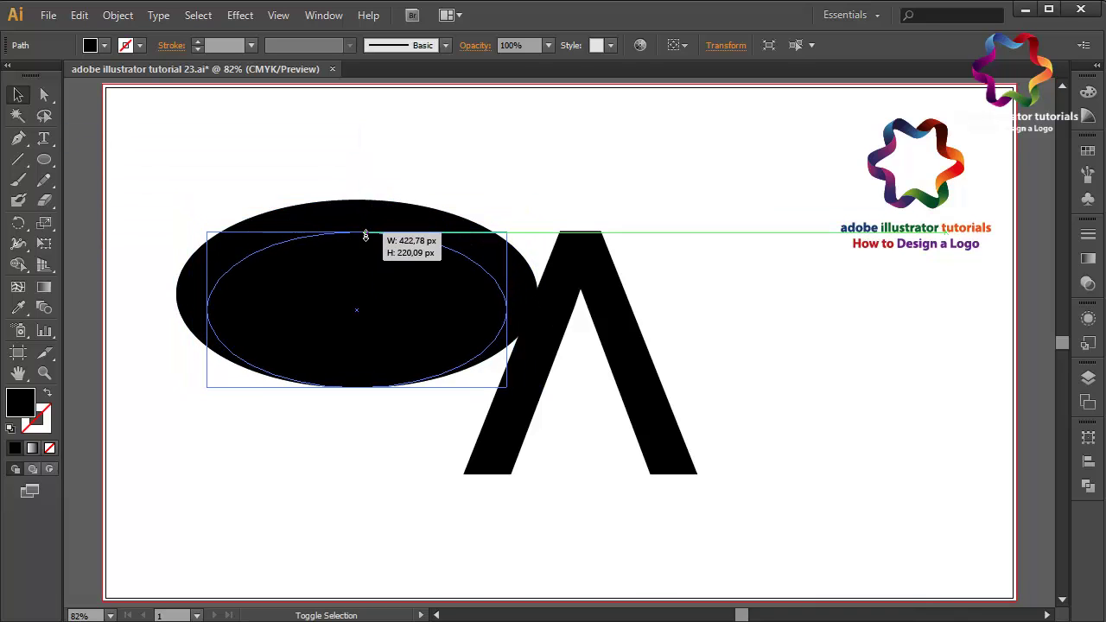
left_click_drag(380, 303, 380, 257)
left_click_drag(359, 348, 358, 357)
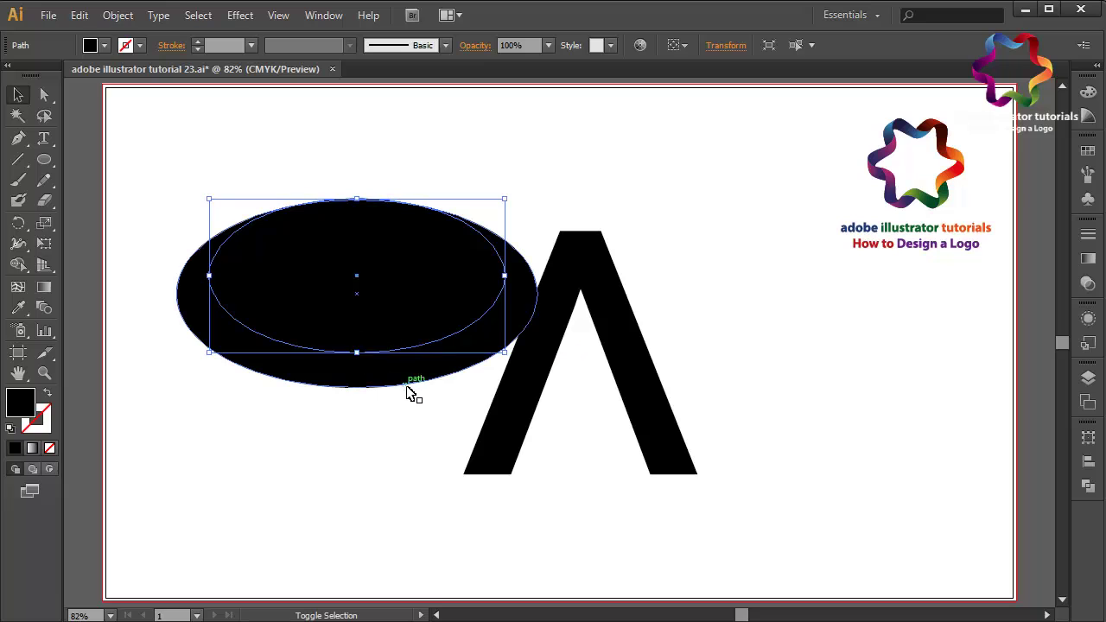
left_click(409, 388, "shift")
left_click(1086, 487)
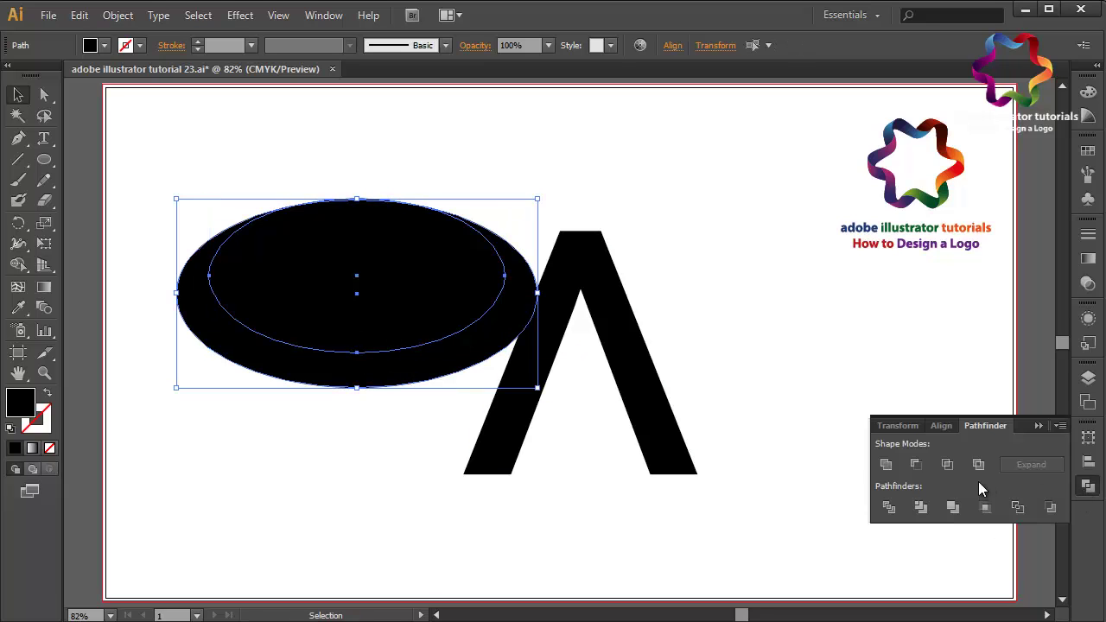
left_click(916, 465)
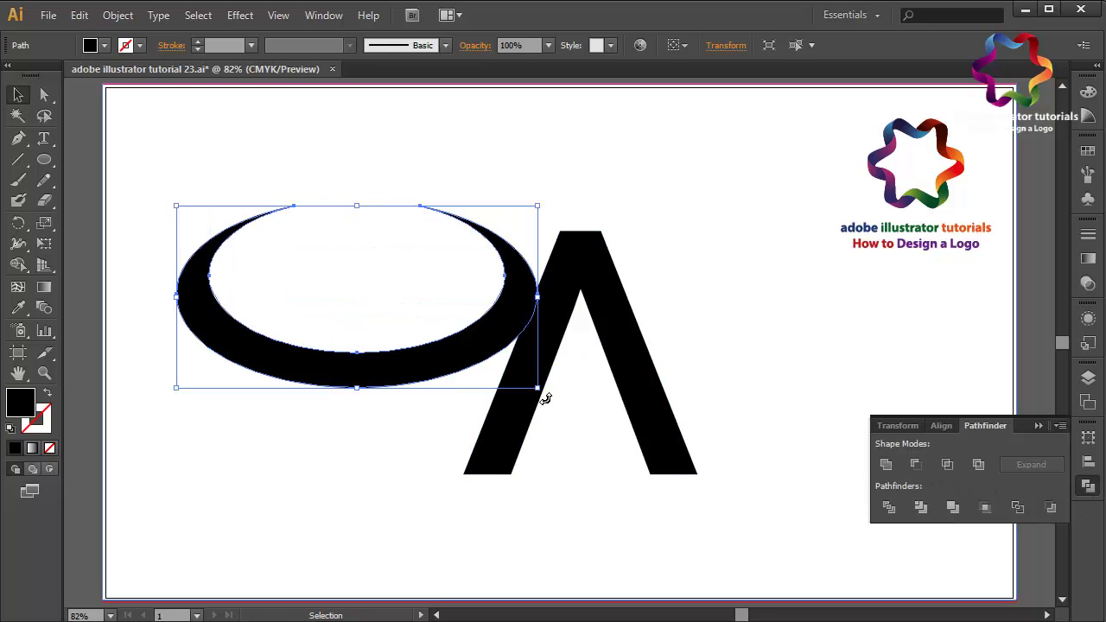
Step: Rotate the ring about 49° and place it over the Λ, crossing its right leg
left_click_drag(544, 394, 538, 209)
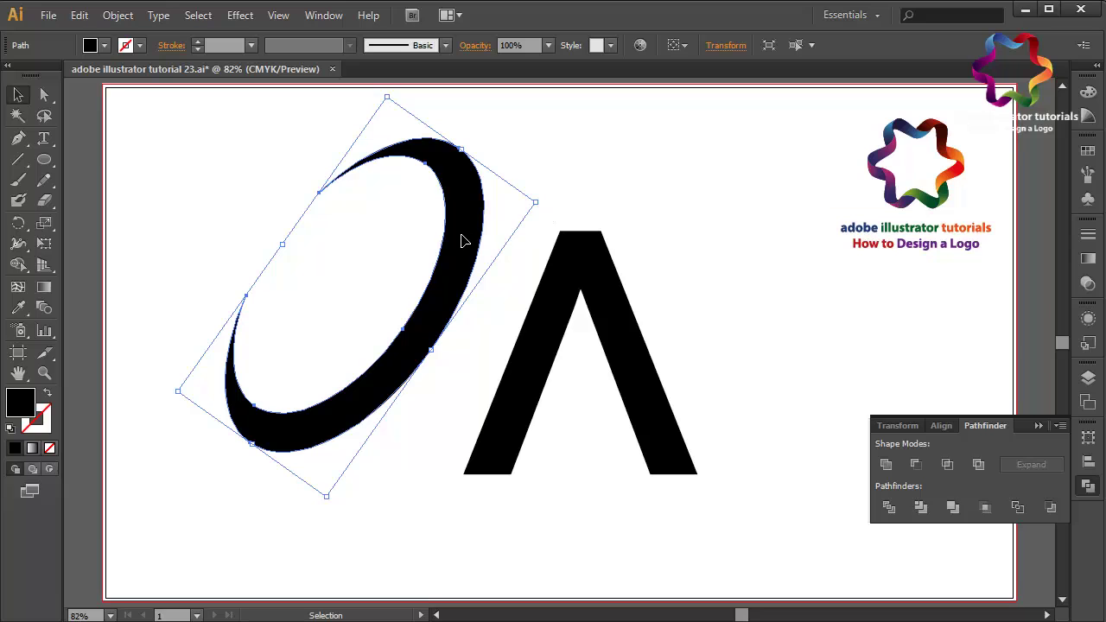
left_click_drag(461, 239, 680, 273)
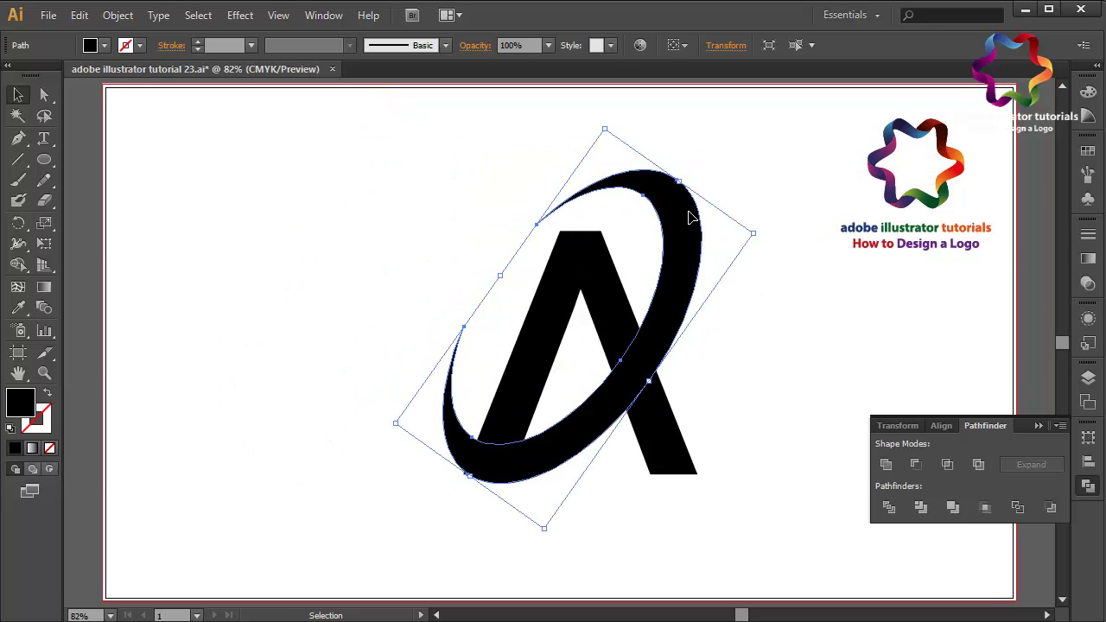
left_click(764, 350)
left_click(633, 399)
left_click_drag(633, 399, 633, 403)
left_click(774, 370)
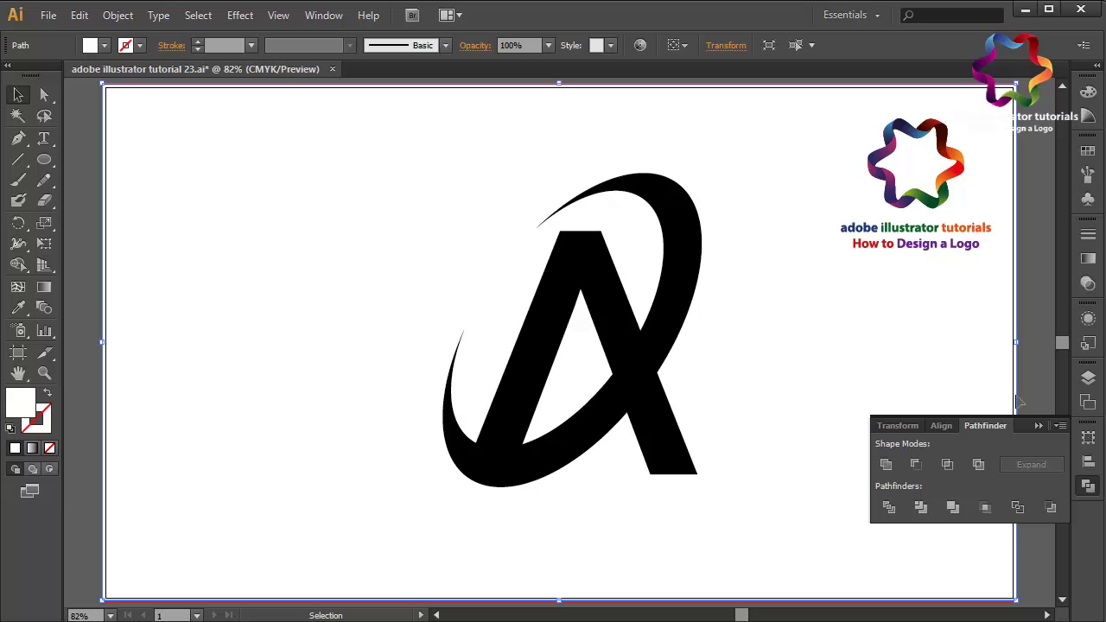
left_click(1038, 426)
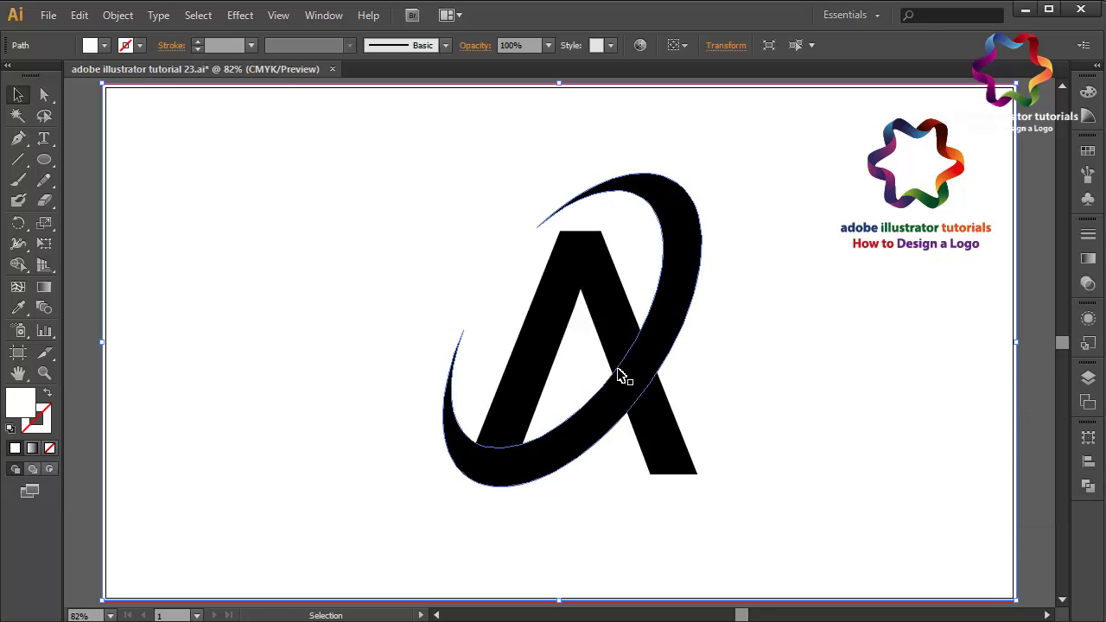
Step: Fill the Λ with the purple-magenta gradient swatch, running magenta at top to deep purple at bottom
left_click(590, 275)
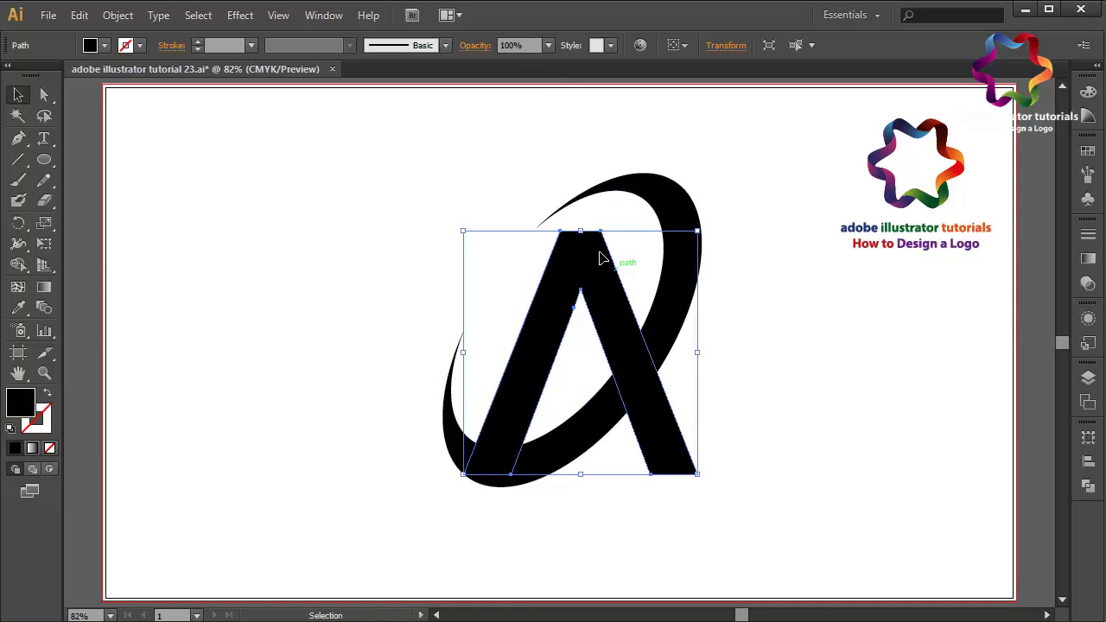
left_click(1087, 150)
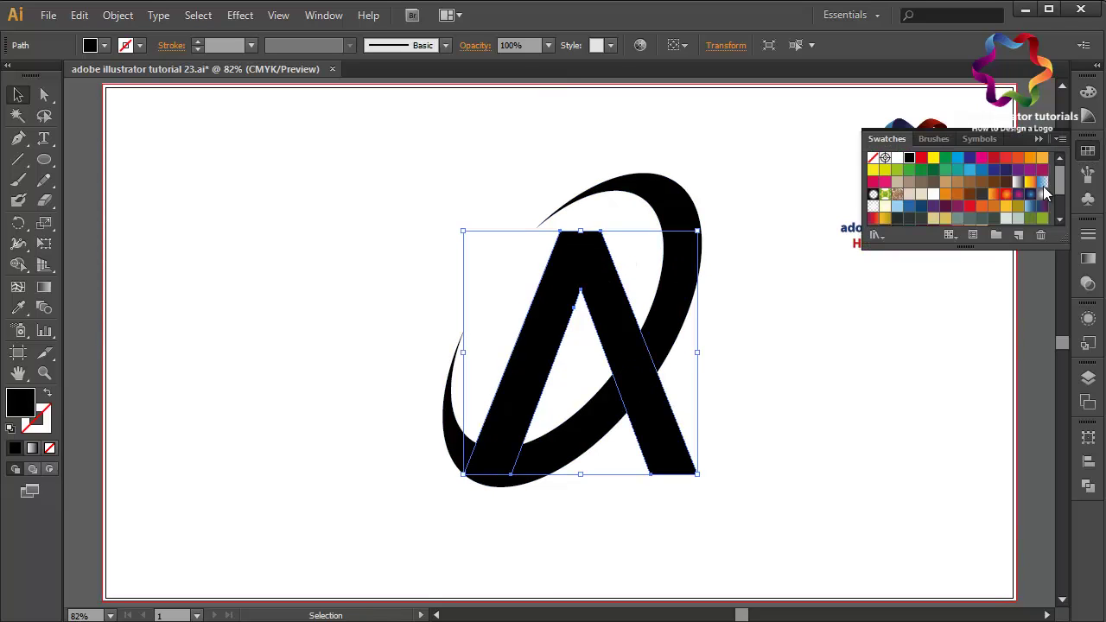
left_click(1019, 196)
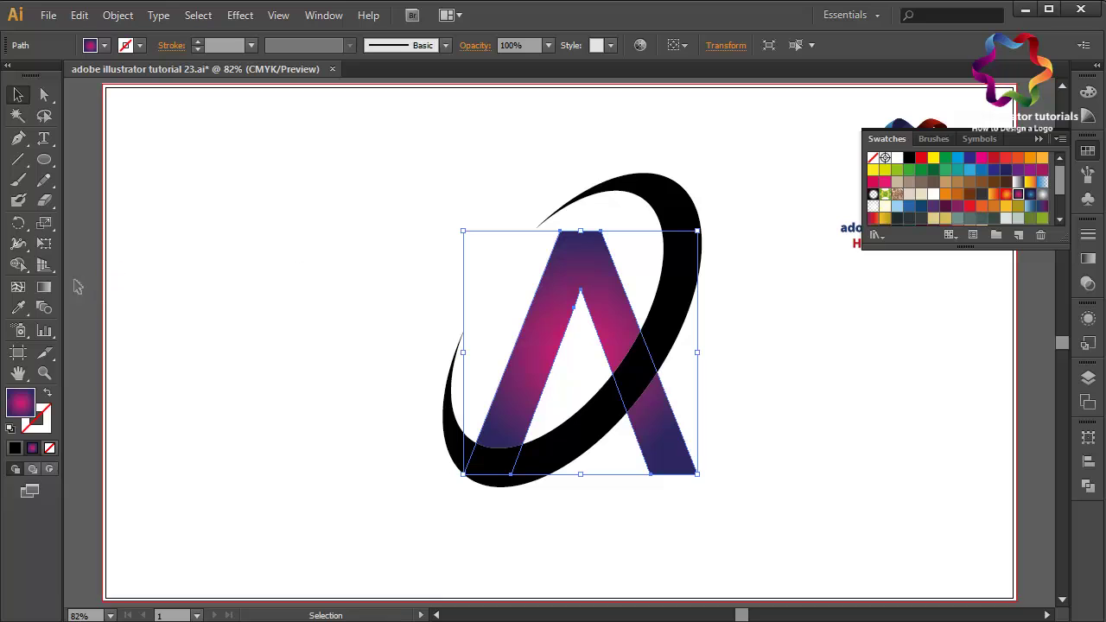
left_click(44, 286)
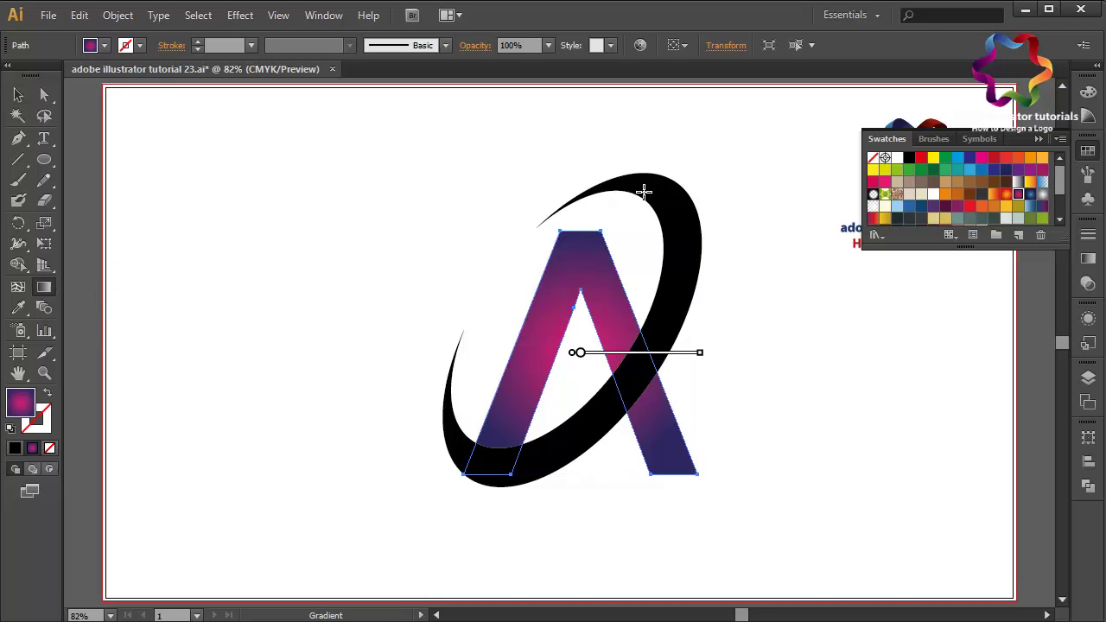
left_click_drag(576, 187, 594, 478)
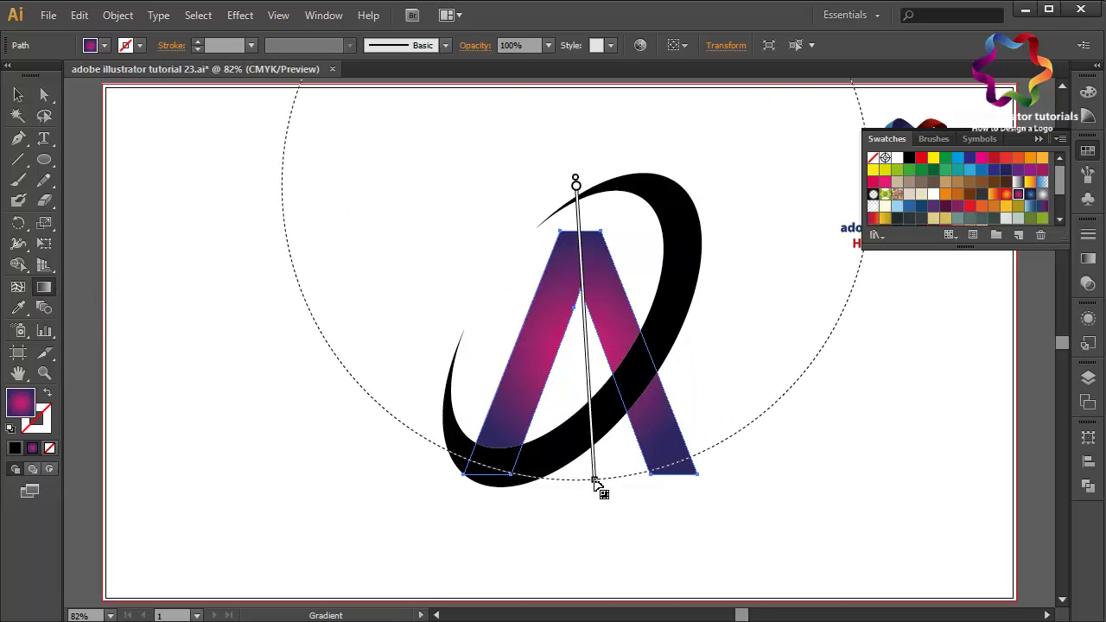
left_click(18, 94)
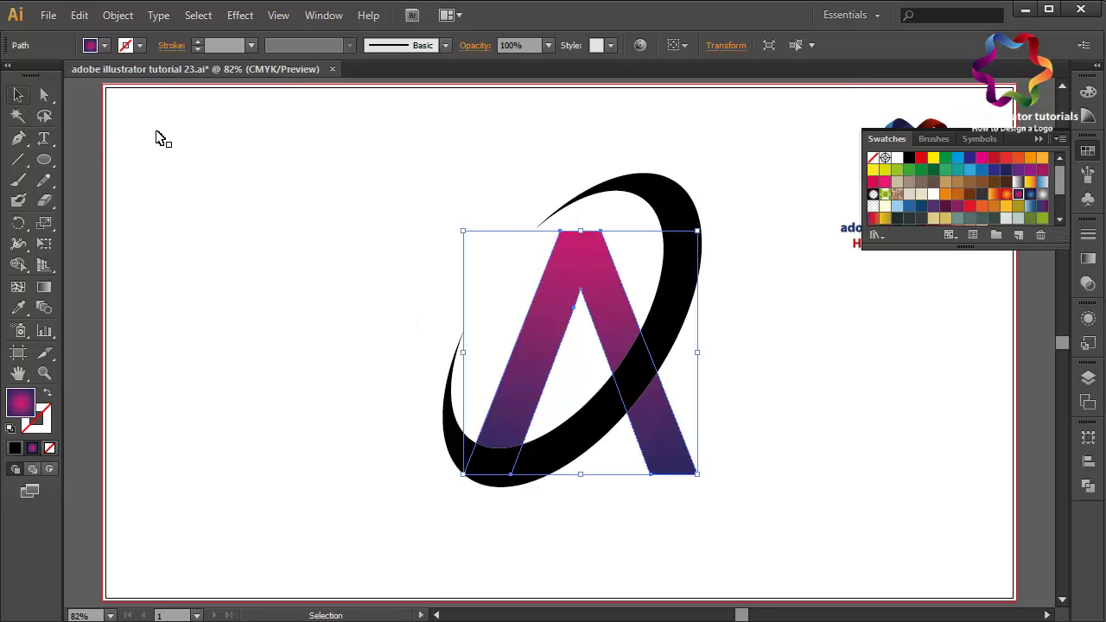
left_click(652, 328)
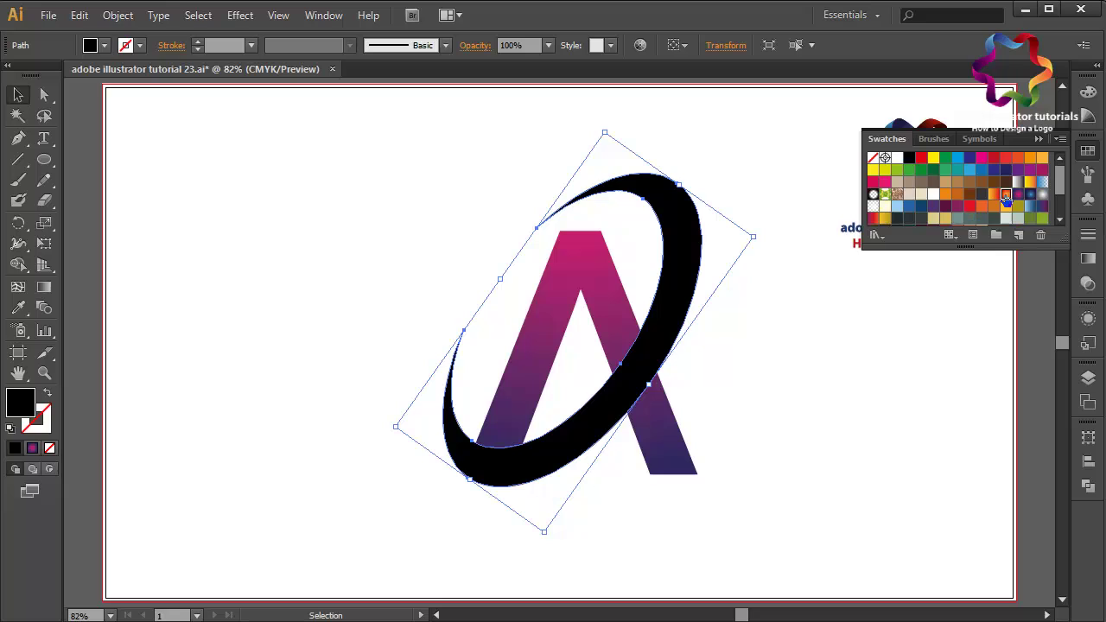
Step: Apply the red-orange gradient swatch to the ring, angled red lower-left to orange upper-right
left_click(1006, 196)
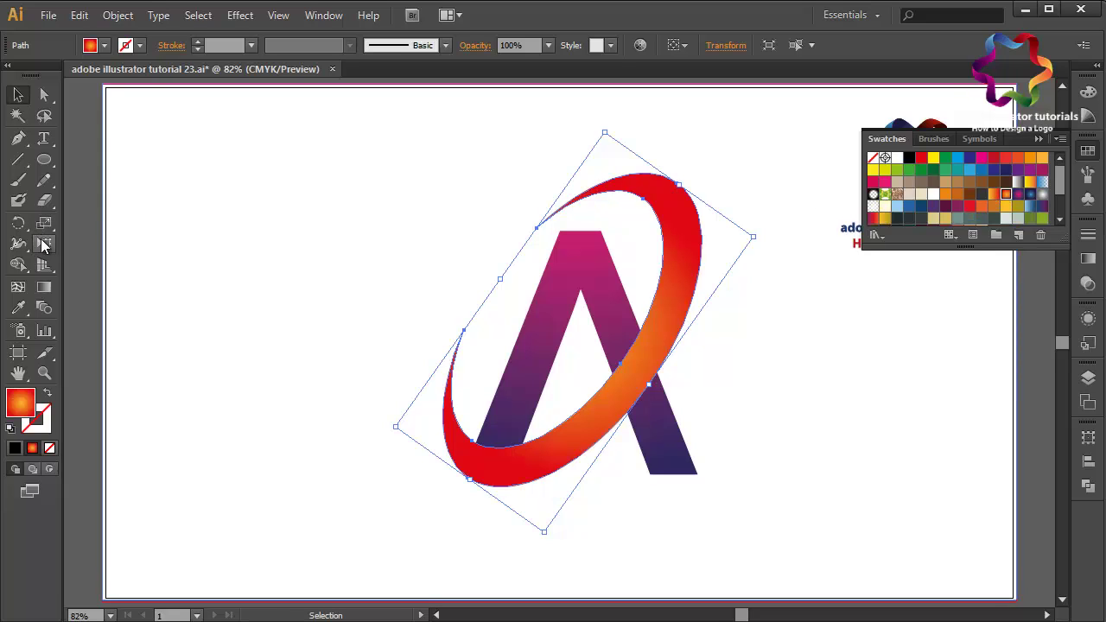
left_click(44, 288)
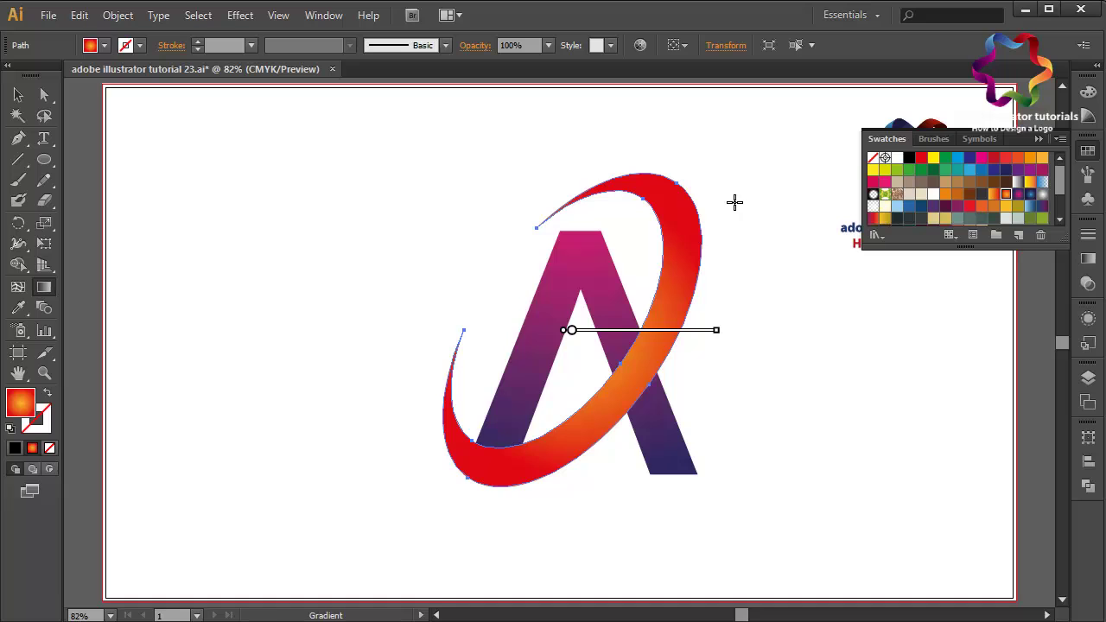
left_click_drag(735, 200, 560, 527)
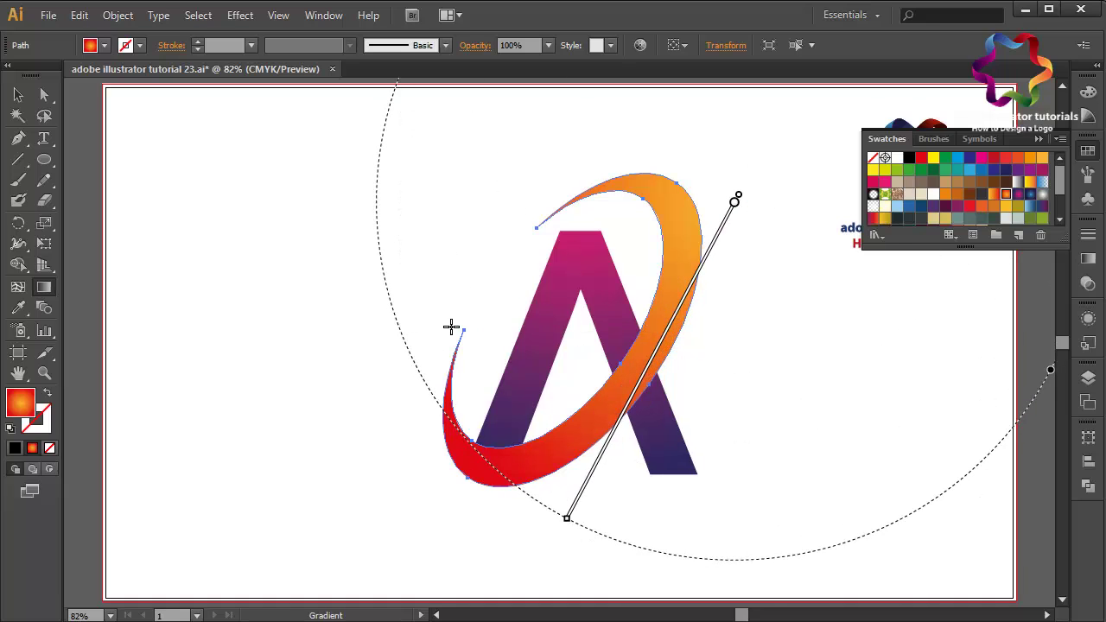
left_click(18, 95)
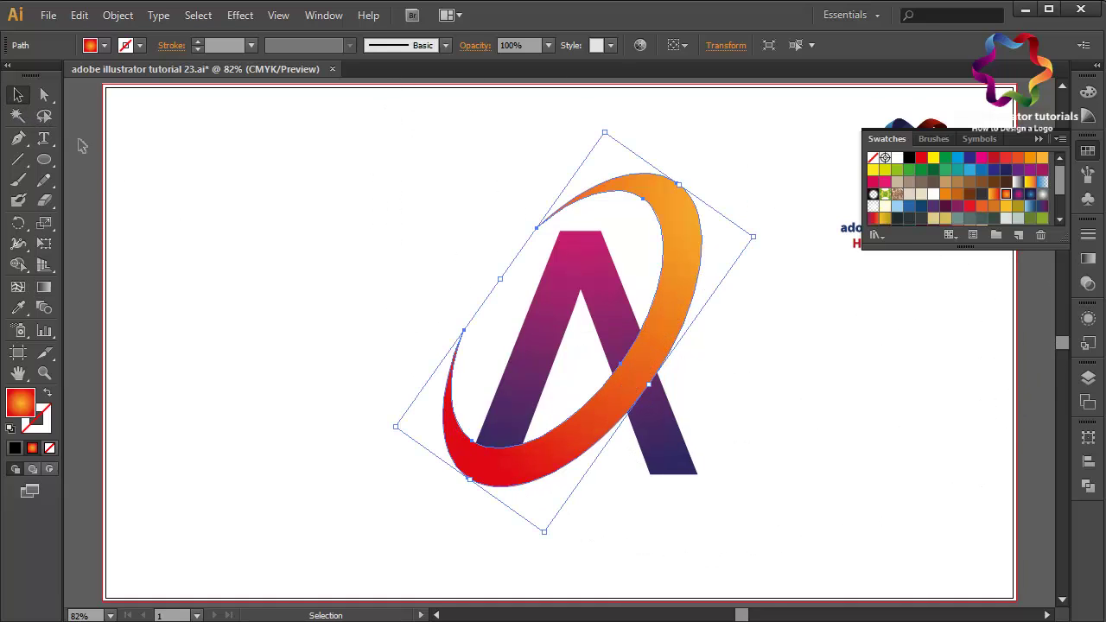
left_click(87, 150)
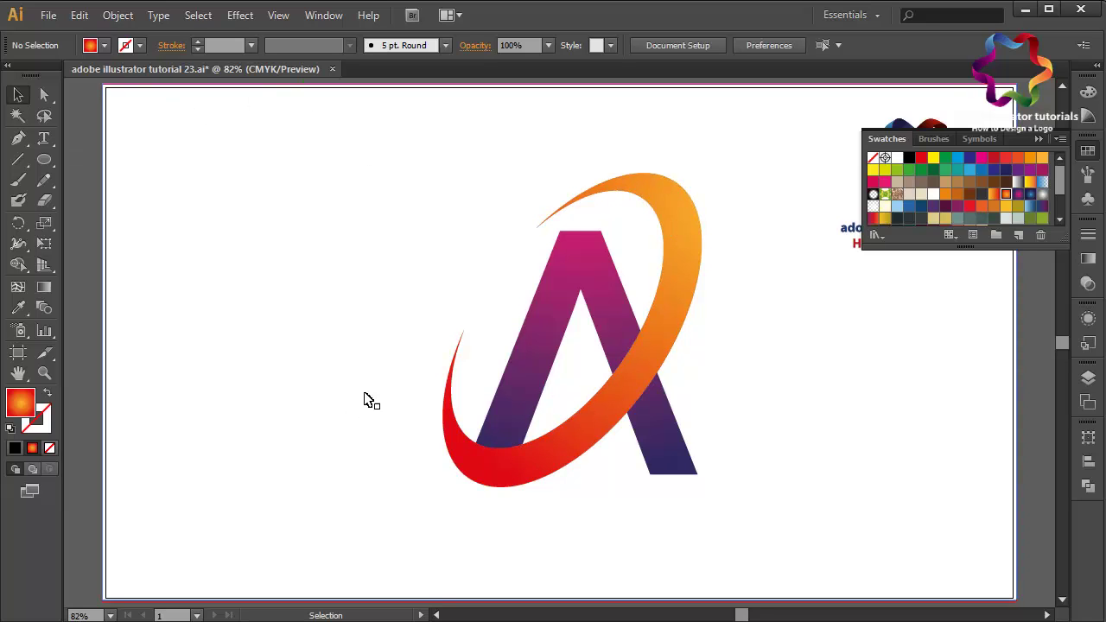
Step: Pen a thin curved sliver along the ring's inner edge and fill it white
left_click(18, 138)
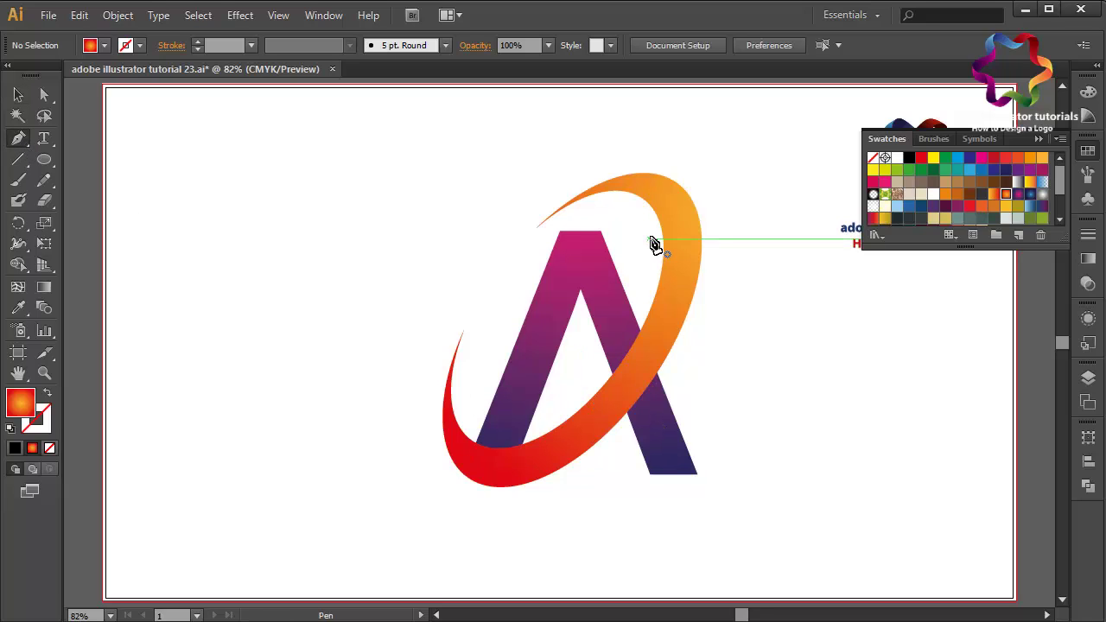
left_click(662, 233)
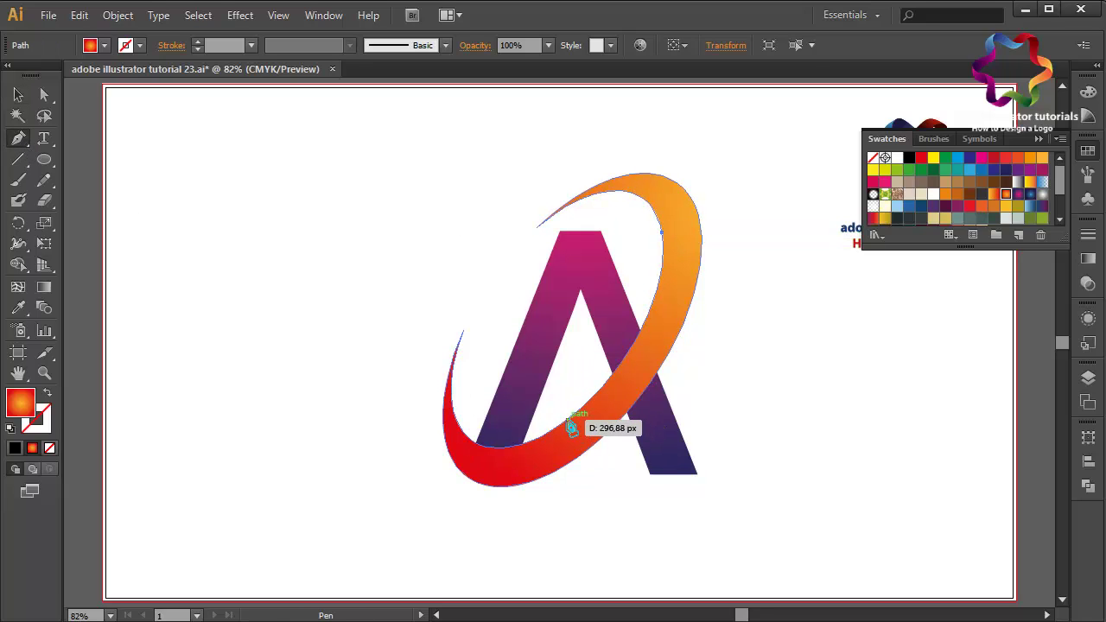
left_click_drag(568, 421, 484, 495)
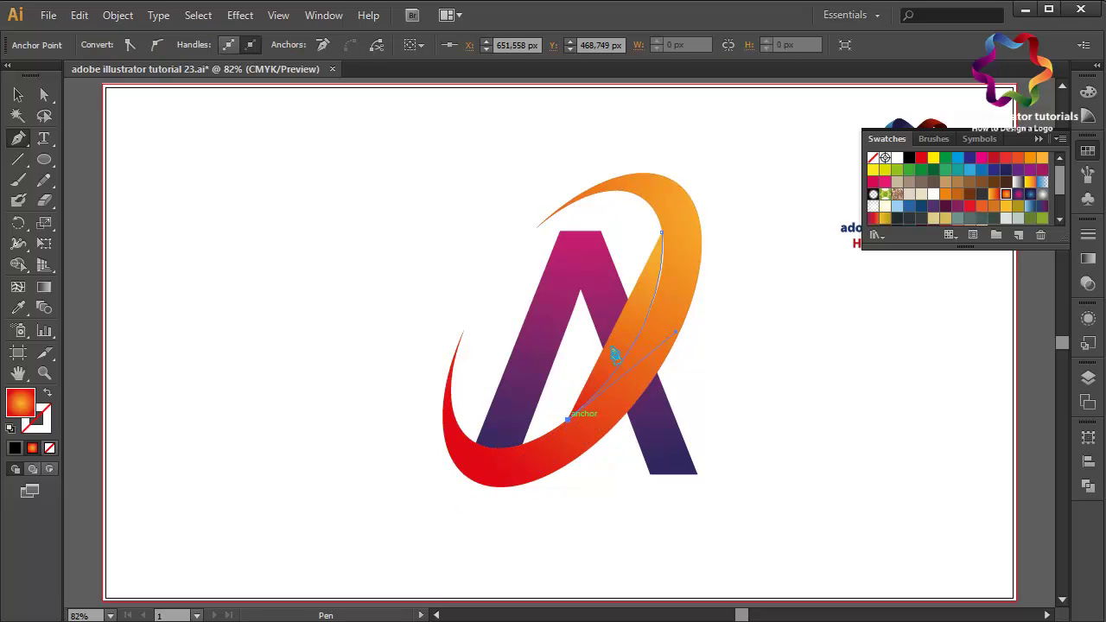
left_click_drag(637, 244, 626, 158)
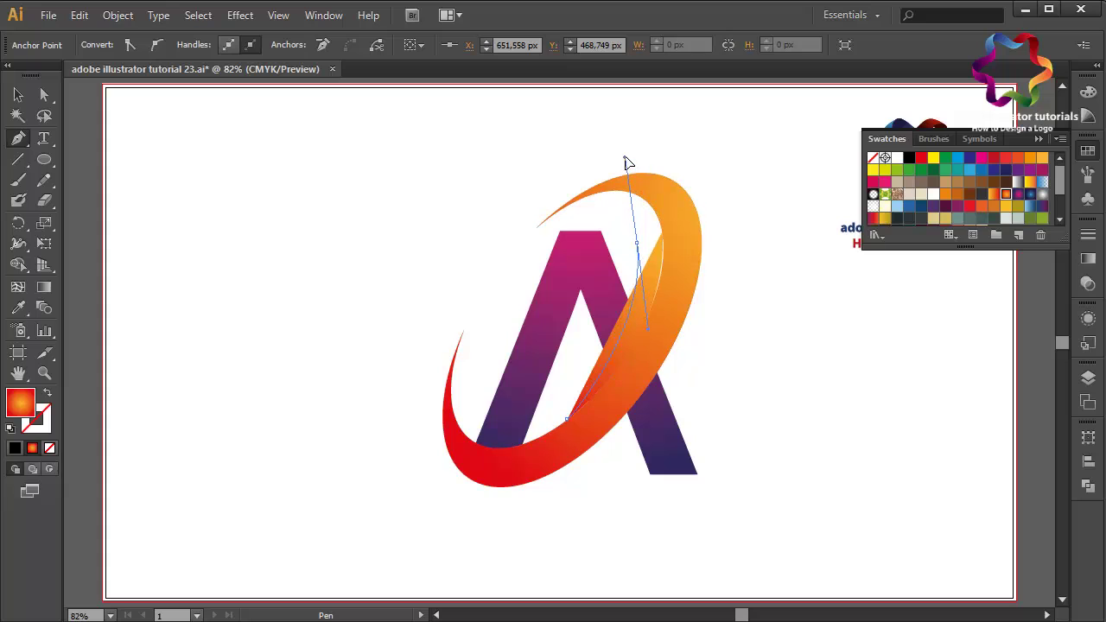
left_click(637, 245)
left_click_drag(661, 233, 665, 239)
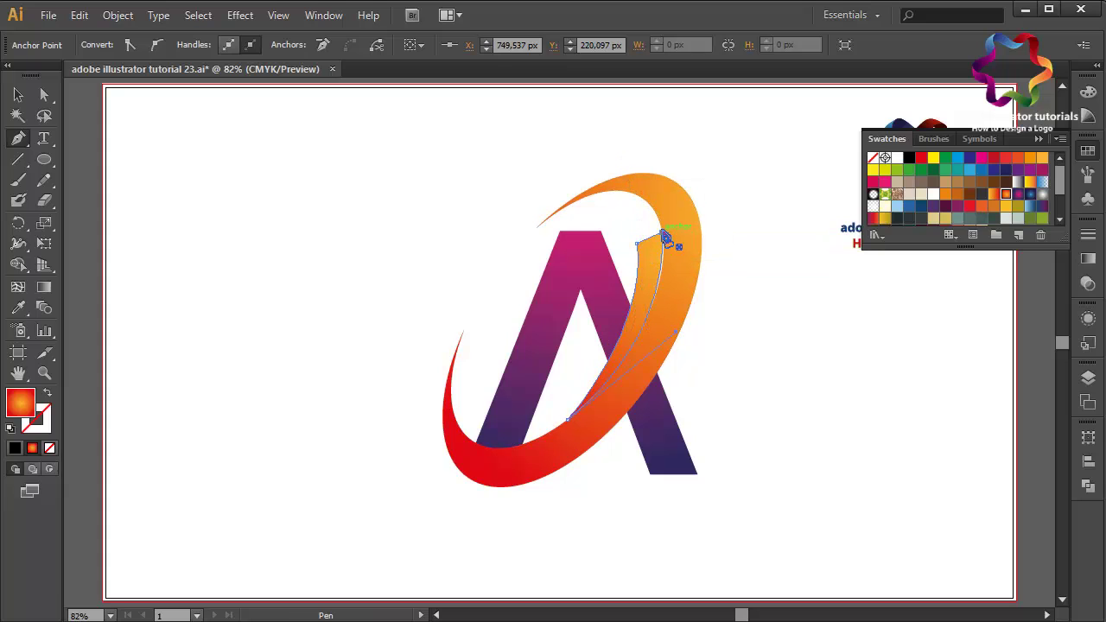
left_click(18, 95)
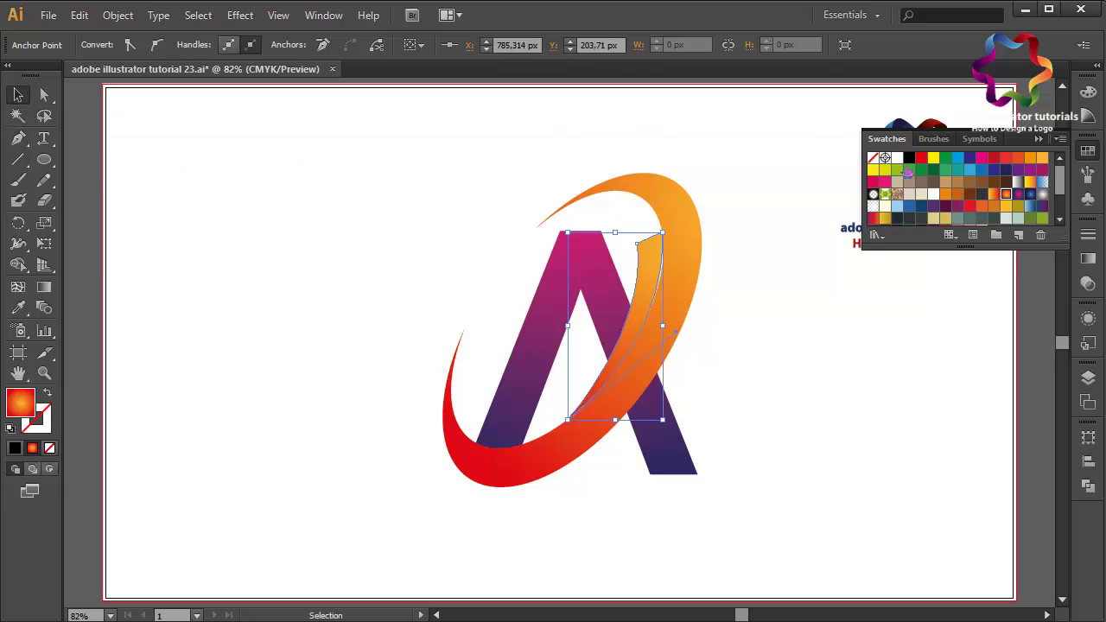
left_click(897, 159)
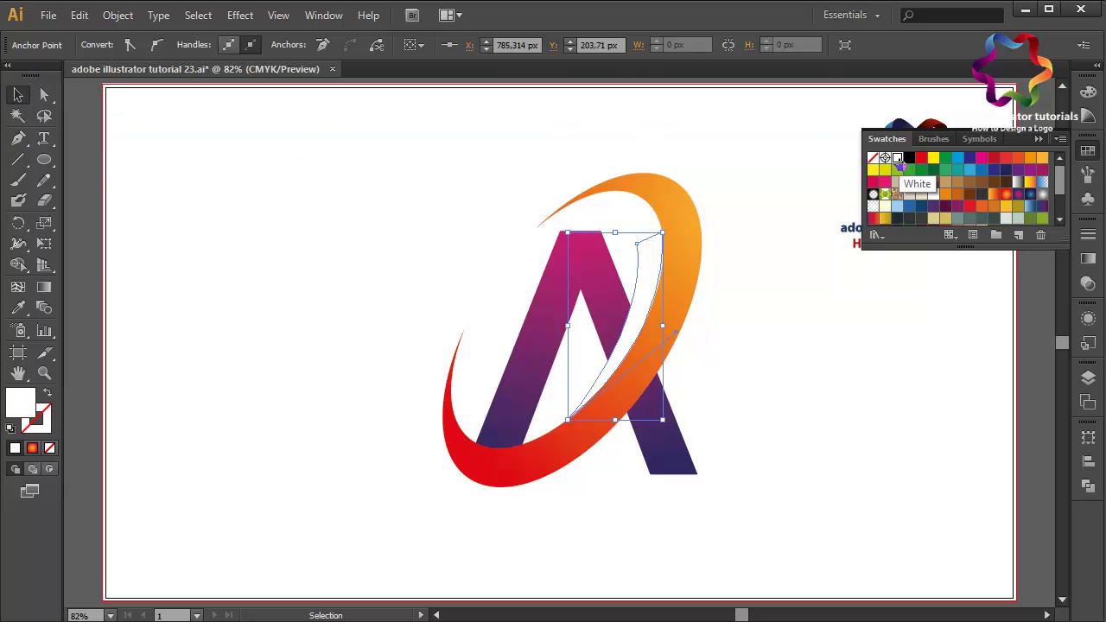
Step: Adjust the white sliver's upper anchor and curve with Direct Selection
left_click(724, 350)
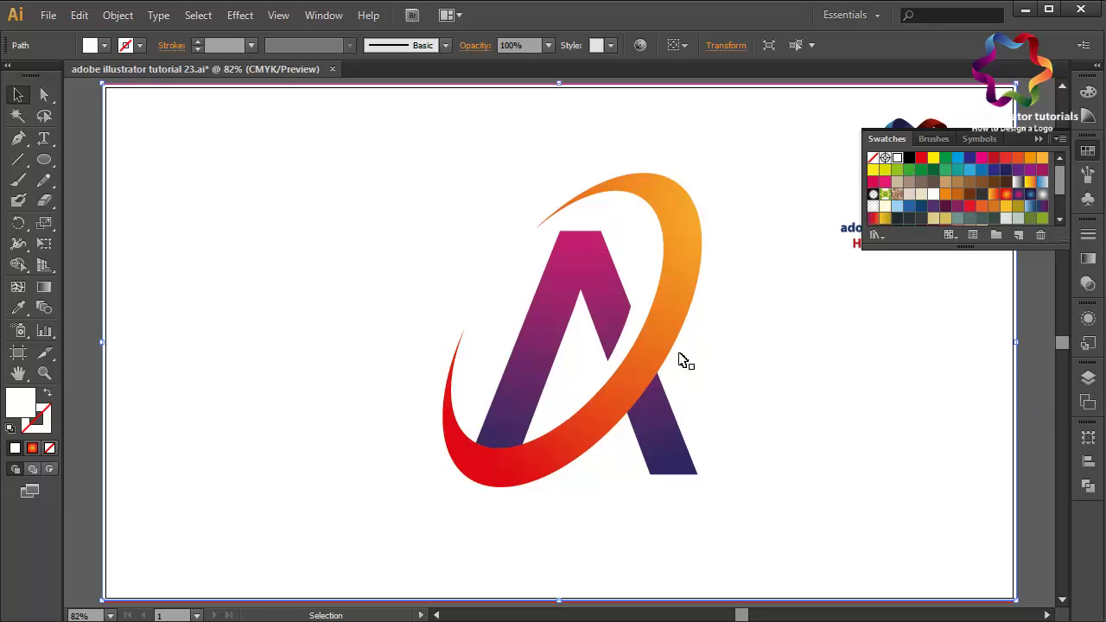
left_click(629, 341)
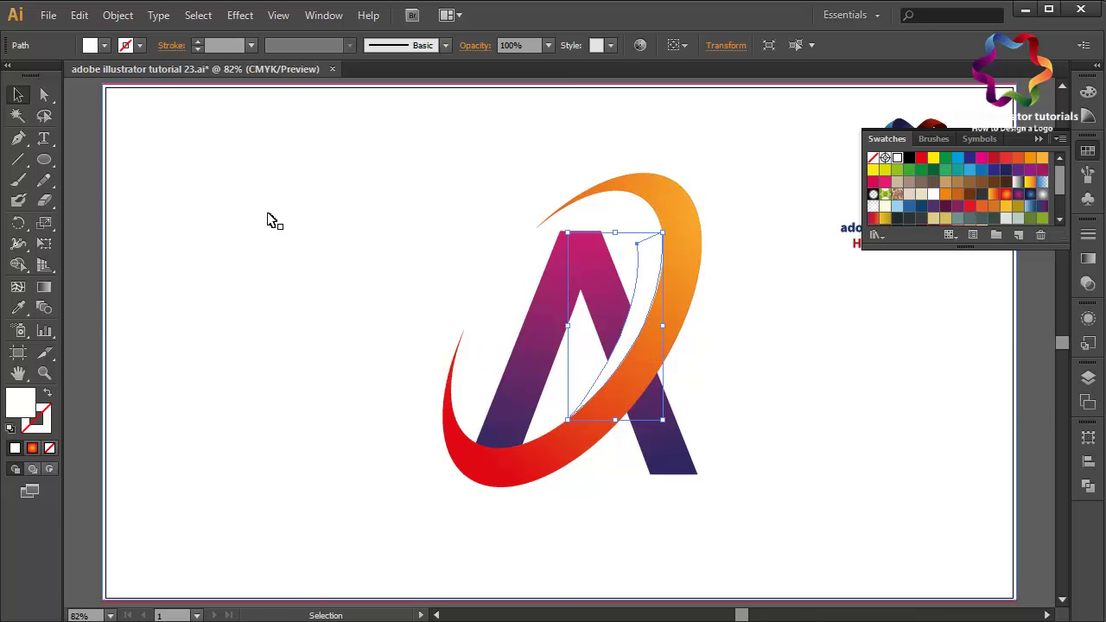
left_click(44, 95)
mouse_move(44, 95)
left_mouse_down()
mouse_move(117, 98)
mouse_move(82, 95)
left_mouse_up()
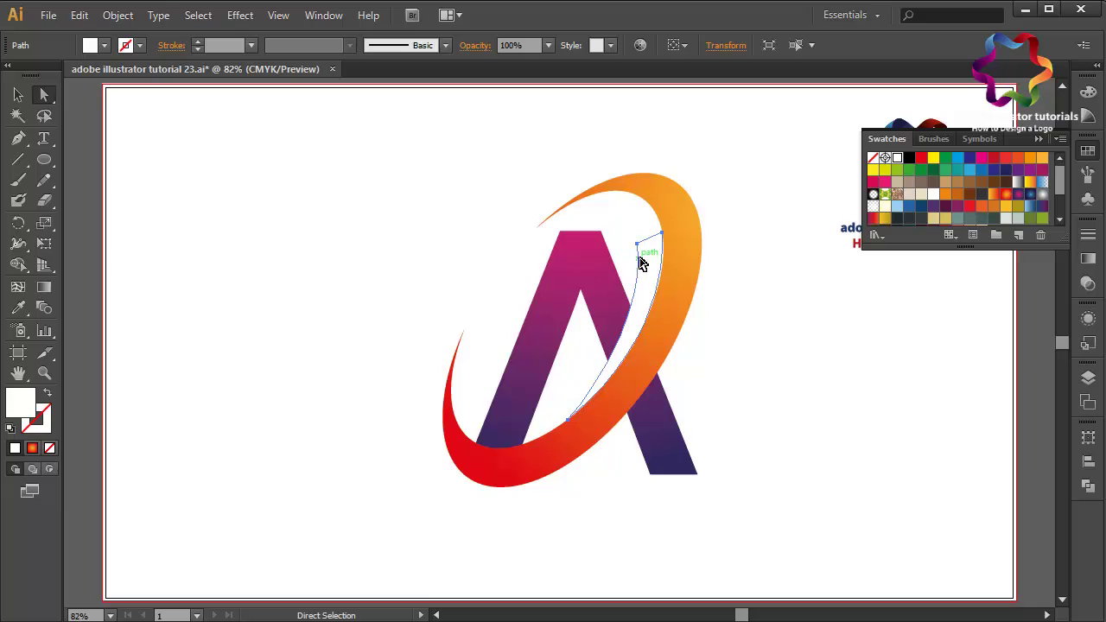
left_click_drag(639, 246, 652, 240)
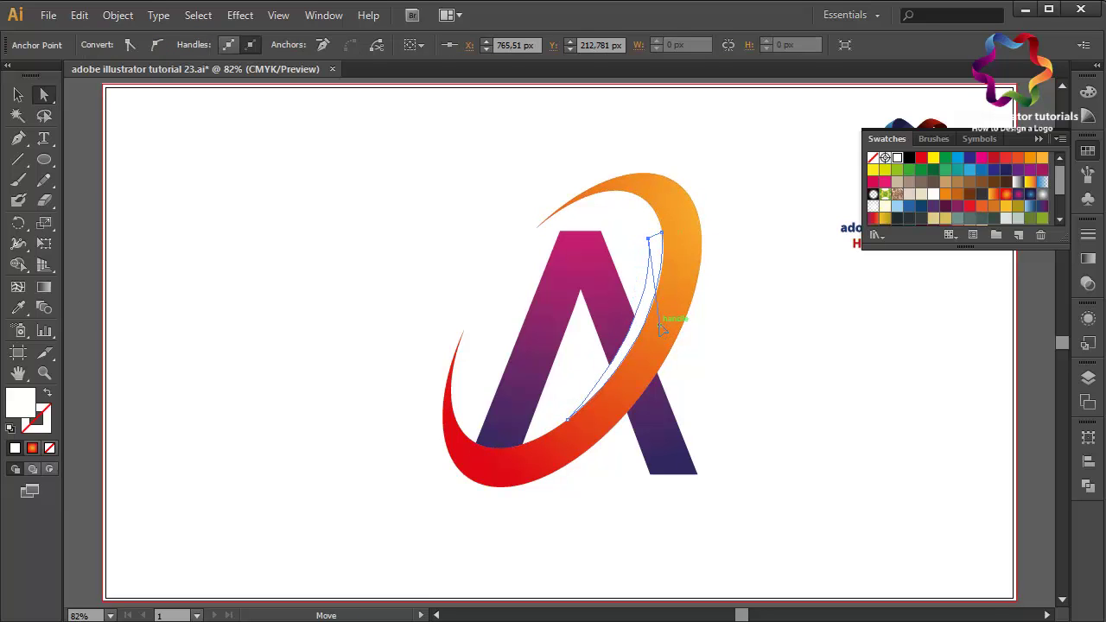
left_click_drag(654, 327, 641, 320)
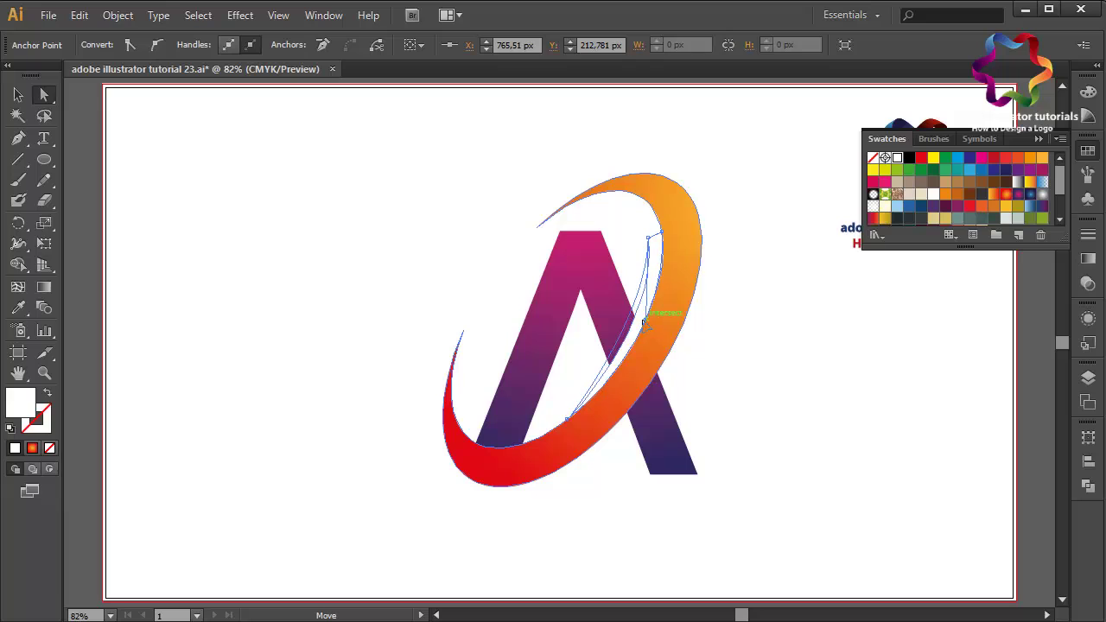
left_click(1007, 401)
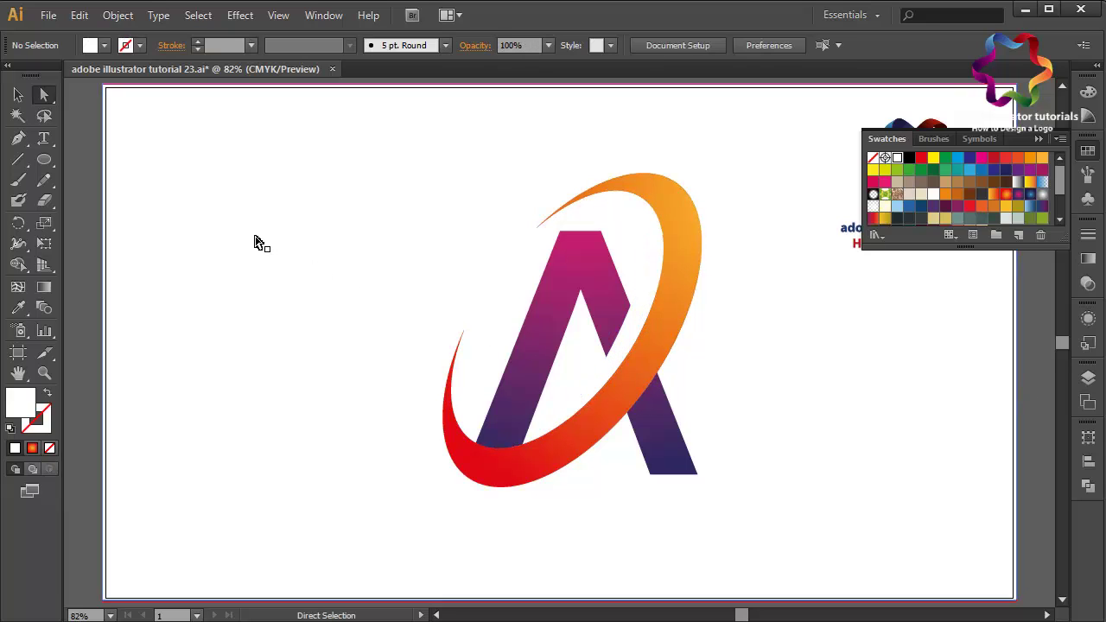
left_click(18, 138)
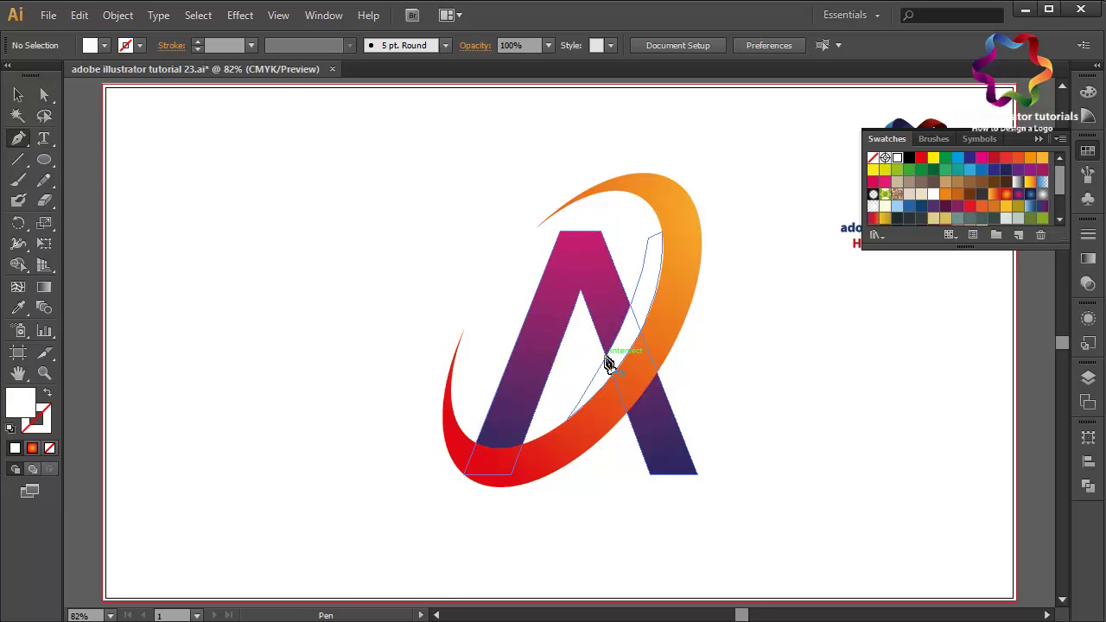
Step: Pen a pointed sliver where the ring crosses the A's right leg and fill it orange gradient
left_click(607, 356)
mouse_move(639, 254)
left_mouse_down()
mouse_move(648, 258)
mouse_move(652, 216)
mouse_move(652, 257)
left_mouse_up()
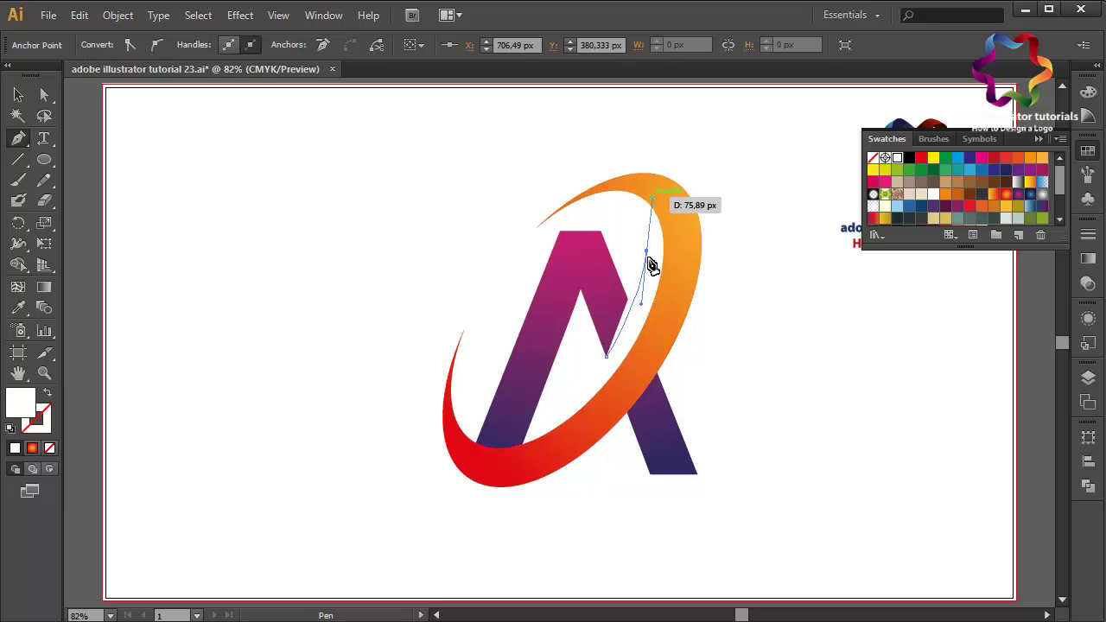
left_click_drag(630, 299, 595, 327)
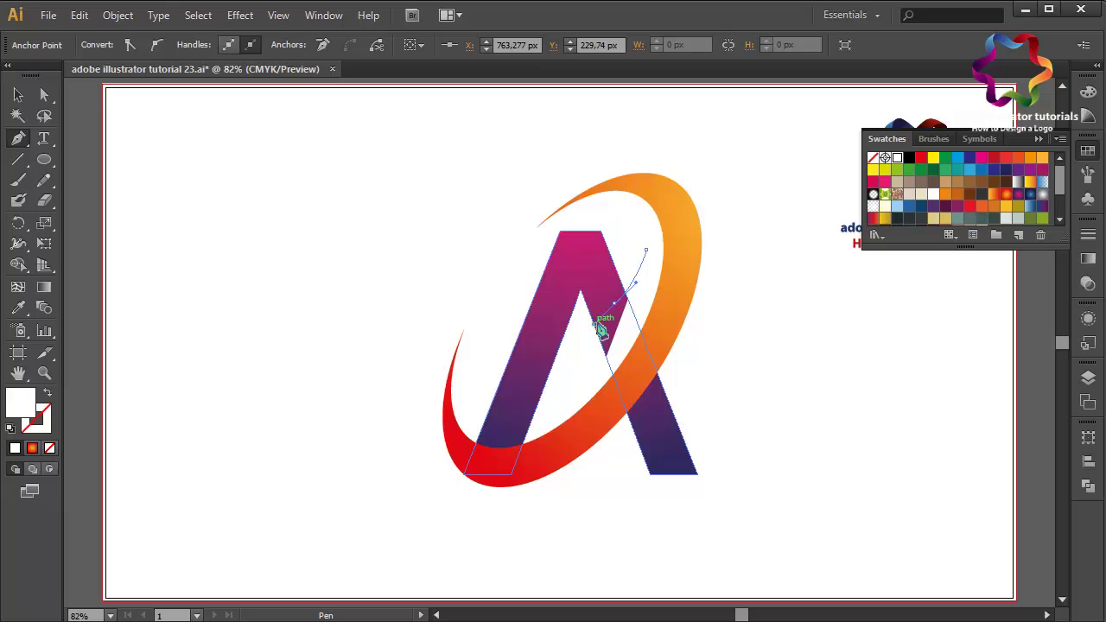
mouse_move(606, 354)
left_mouse_down()
mouse_move(619, 316)
mouse_move(611, 359)
left_mouse_up()
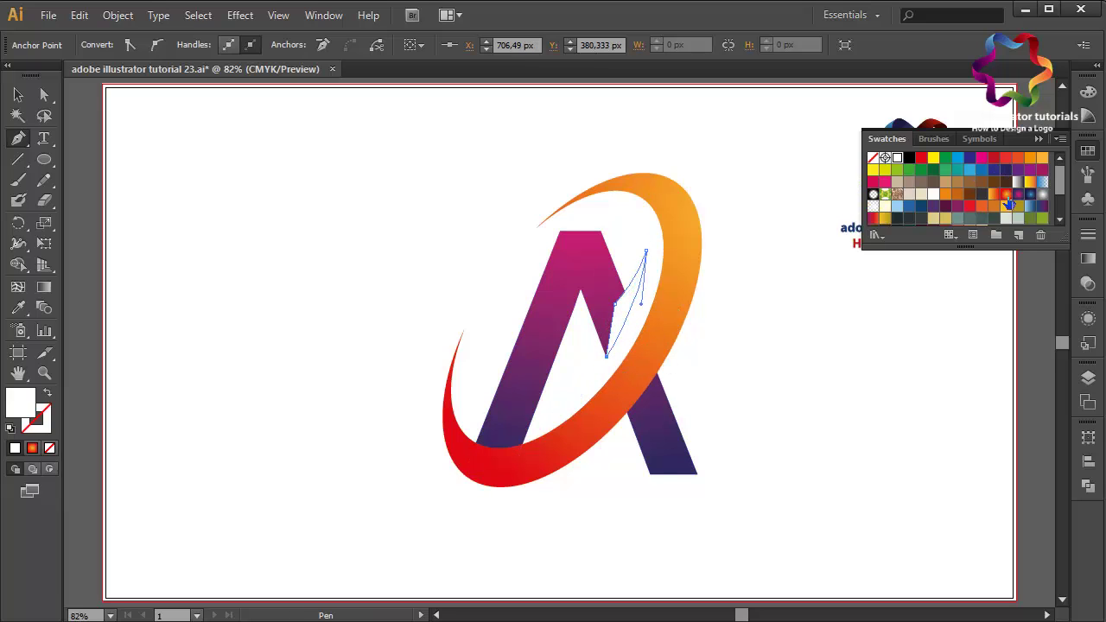
left_click(1006, 196)
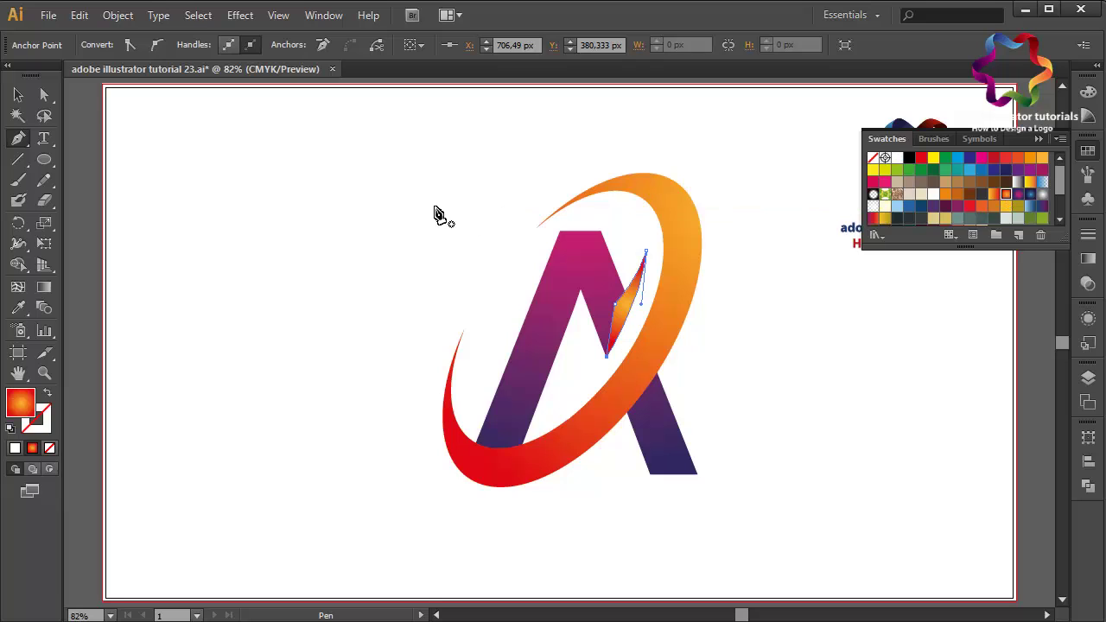
Step: Run one diagonal gradient across both the ring and the new sliver
left_click(21, 100)
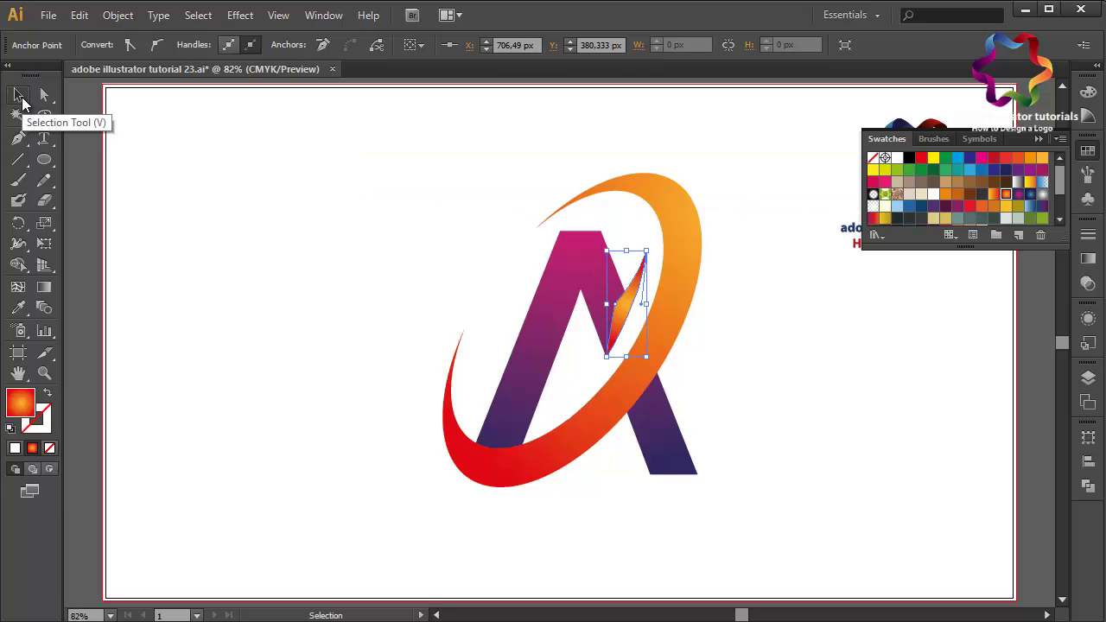
left_click(685, 294, "shift")
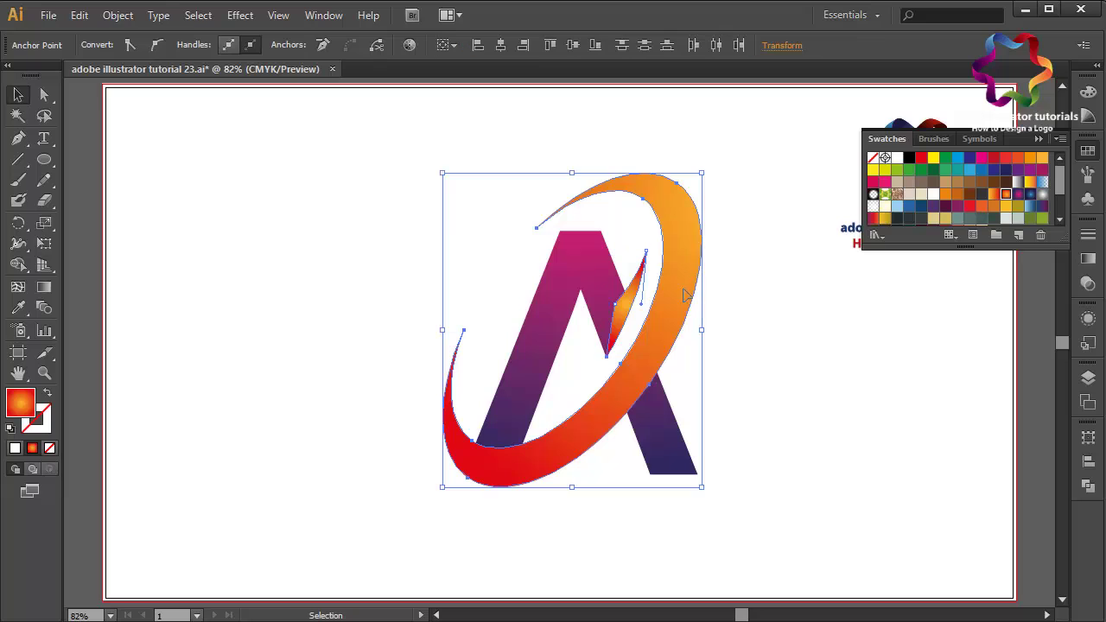
left_click(43, 290)
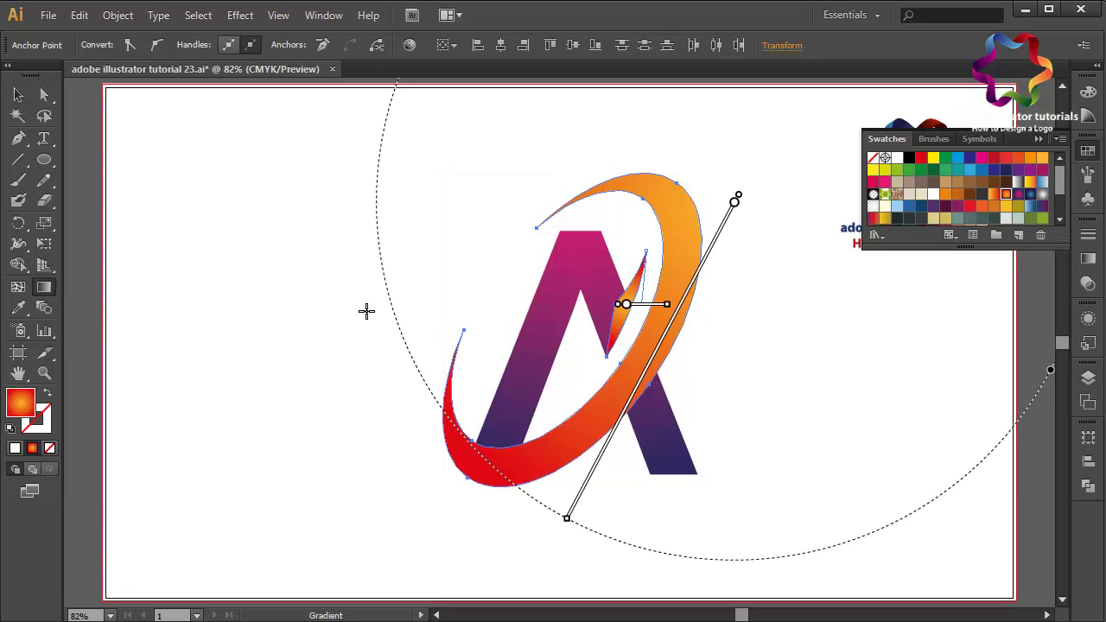
mouse_move(734, 201)
left_click_drag(709, 161, 582, 509)
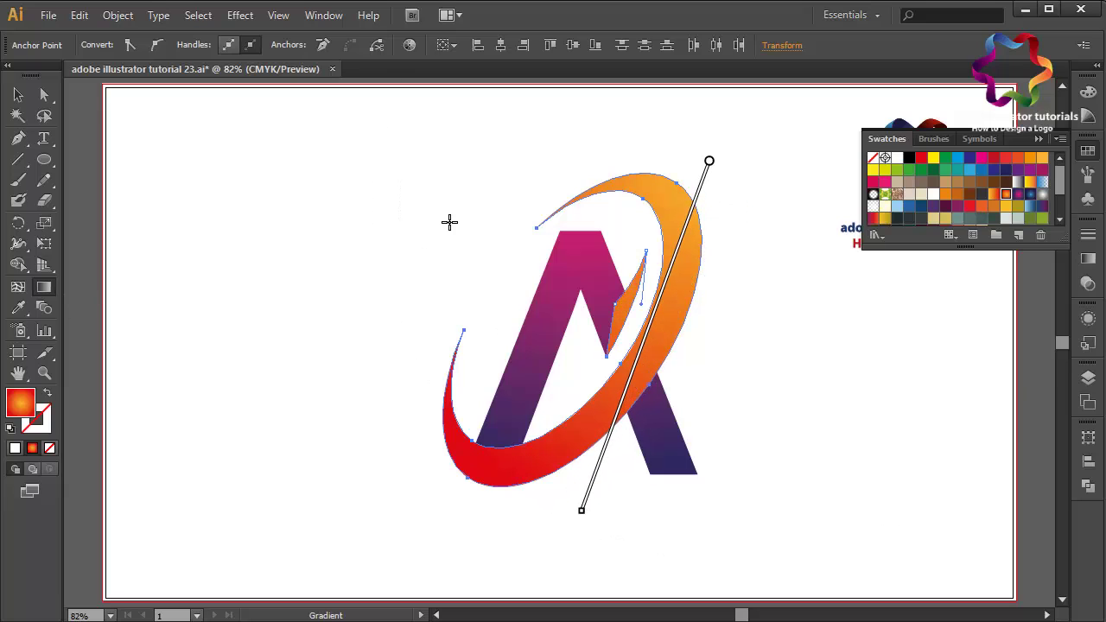
left_click(18, 94)
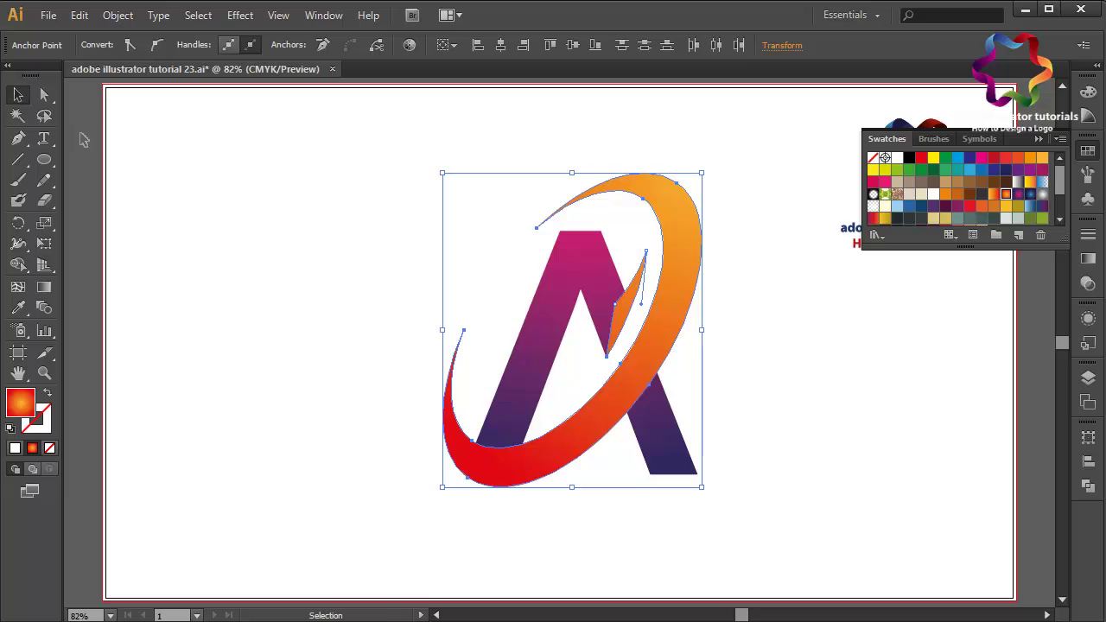
left_click(372, 212)
Step: Give the small sliver inside the A the purple-magenta gradient swatch
left_click(629, 317)
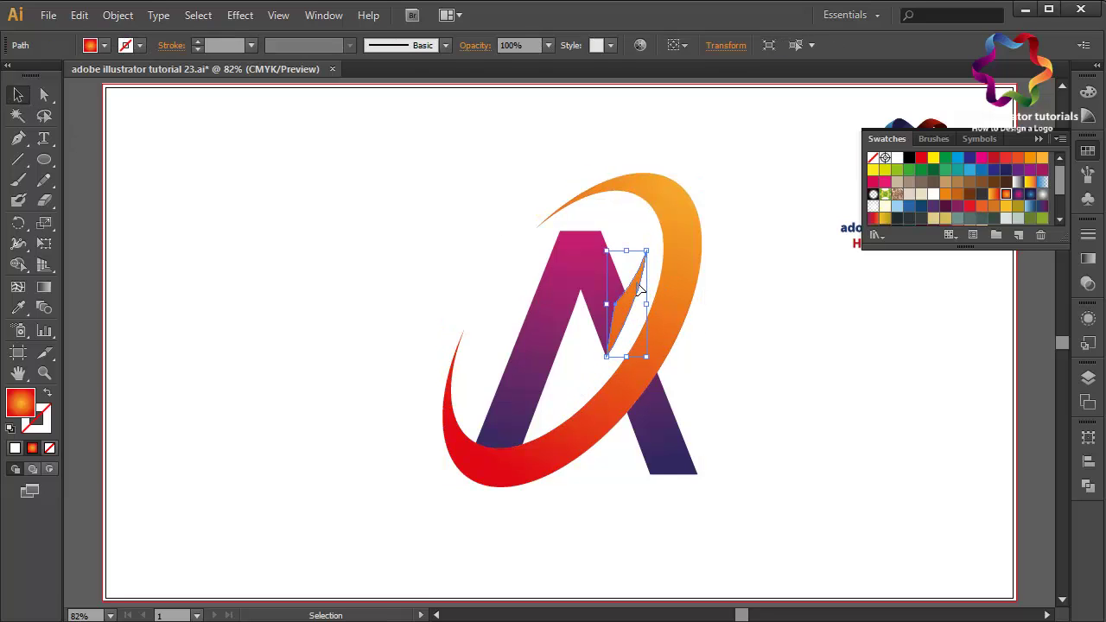
left_click(1016, 195)
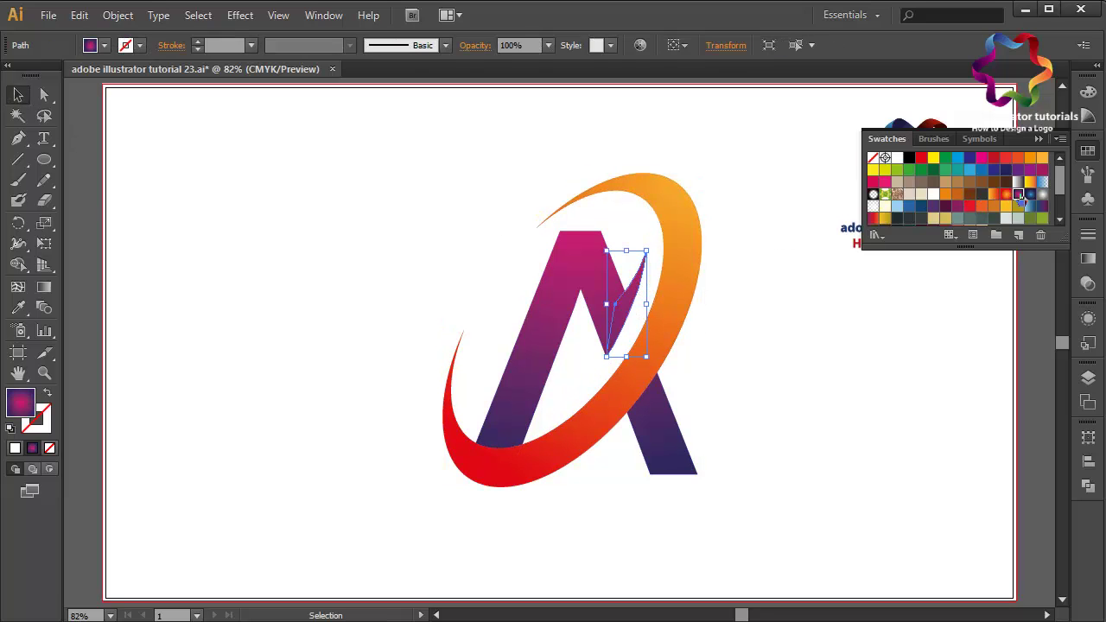
left_click(588, 264)
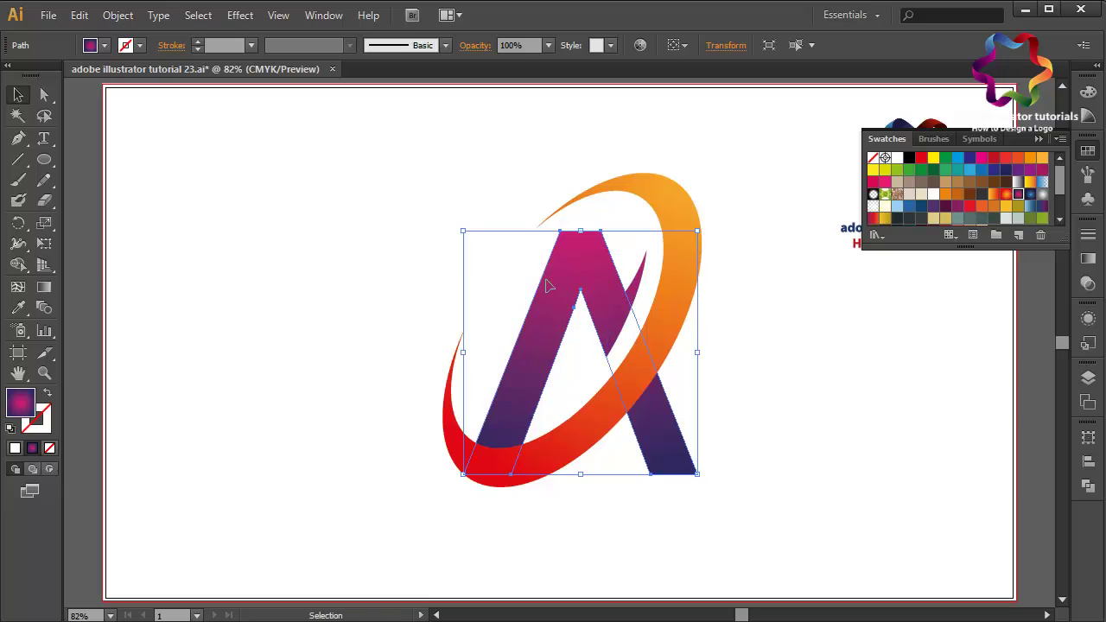
left_click(446, 302)
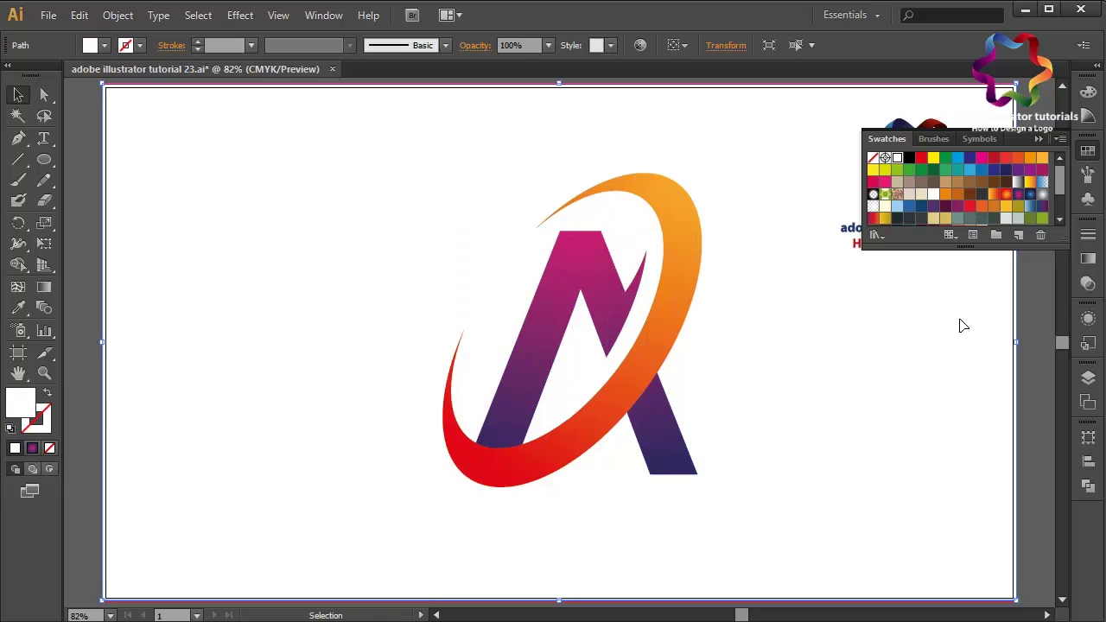
Step: Close the Swatches panel to reveal the finished A-and-ring logo
left_click(1038, 140)
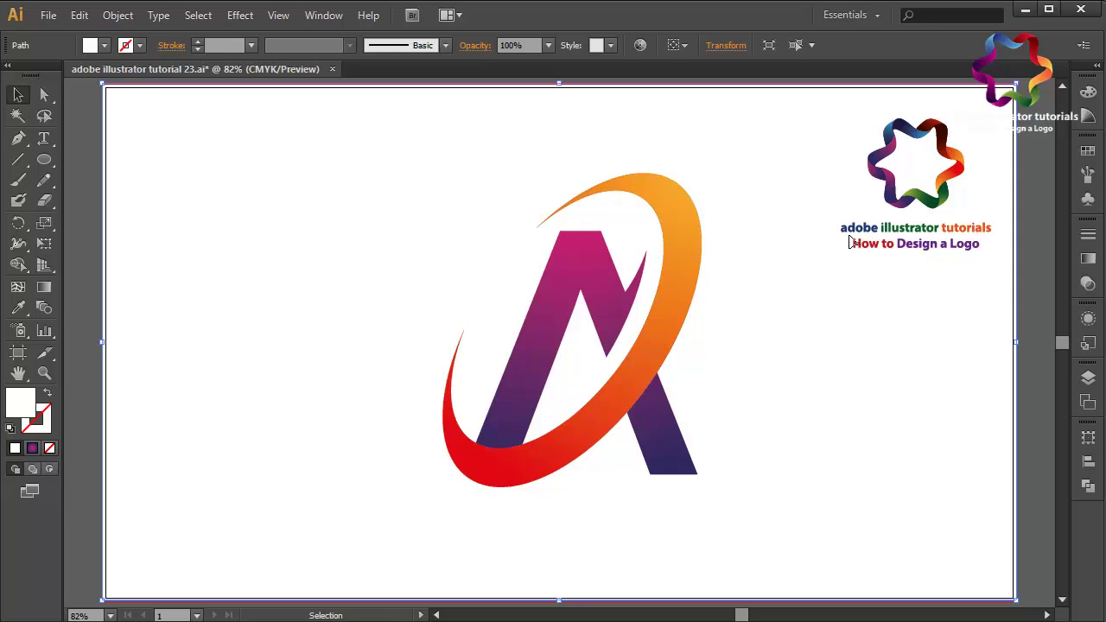
left_click_drag(849, 241, 871, 256)
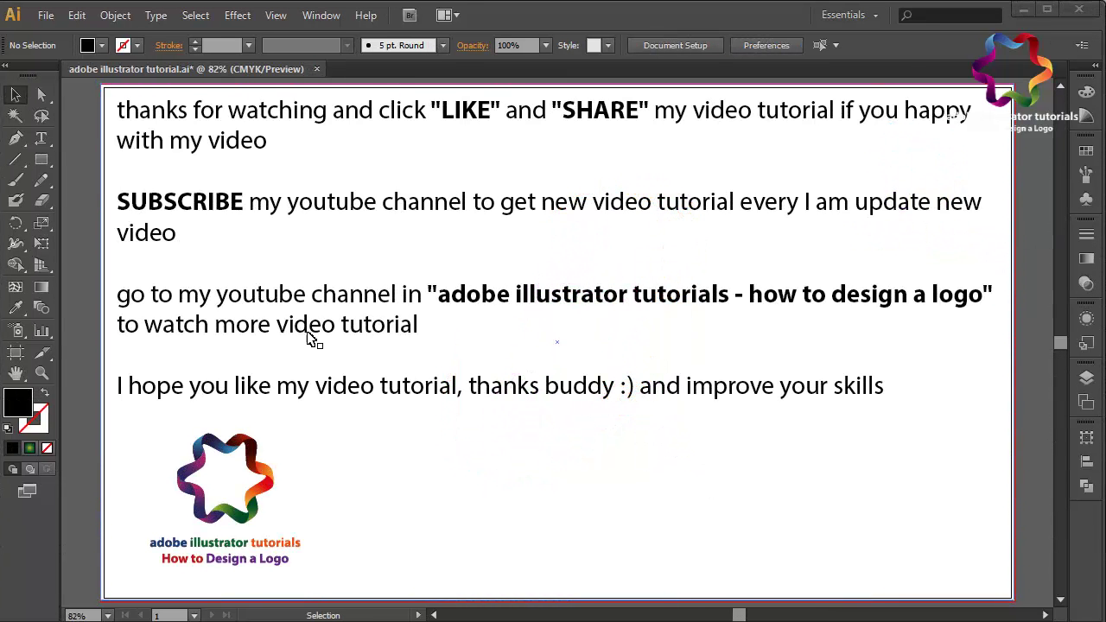
Step: With the Paintbrush, loop LIKE, SHARE and SUBSCRIBE and draw an arrow toward SUBSCRIBE
left_click(16, 179)
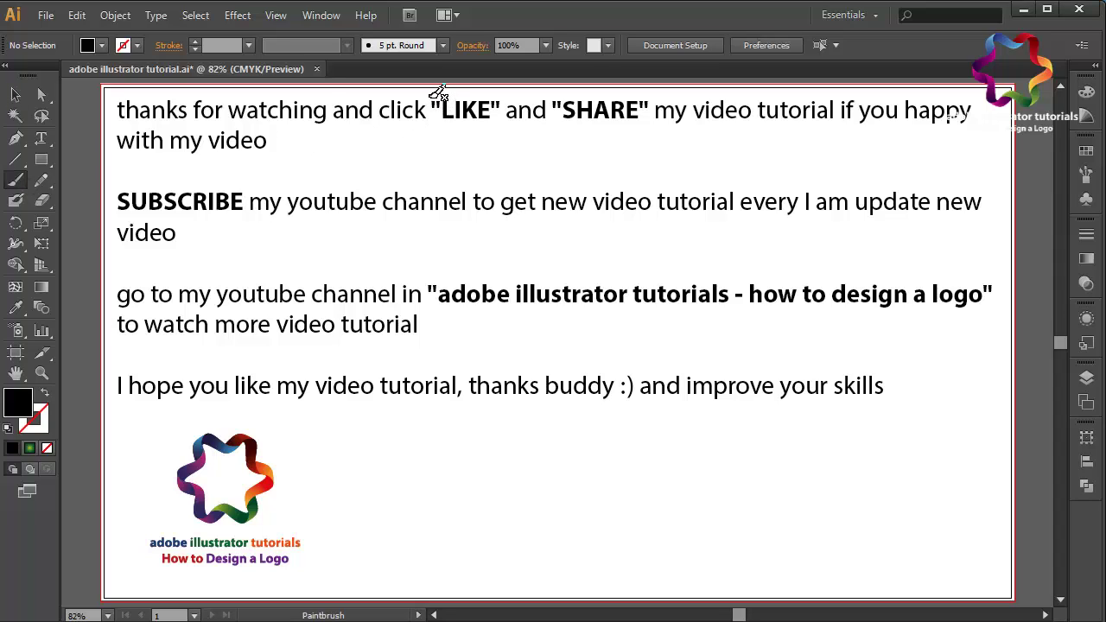
mouse_move(432, 95)
left_mouse_down()
mouse_move(508, 90)
mouse_move(431, 90)
left_mouse_up()
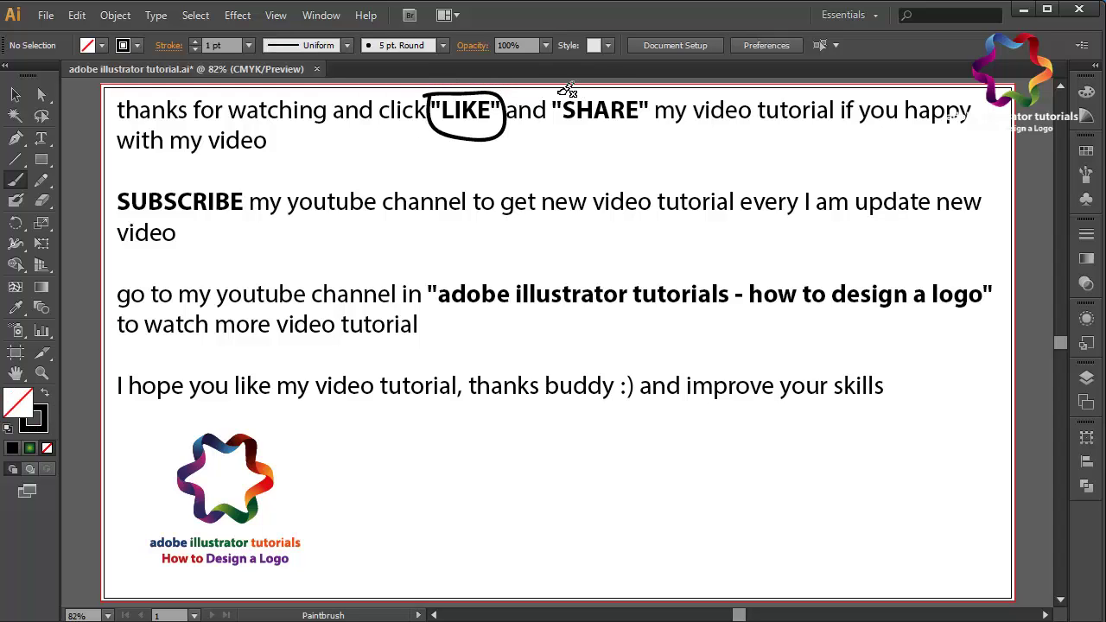
mouse_move(560, 93)
left_mouse_down()
mouse_move(641, 124)
mouse_move(652, 101)
mouse_move(558, 90)
left_mouse_up()
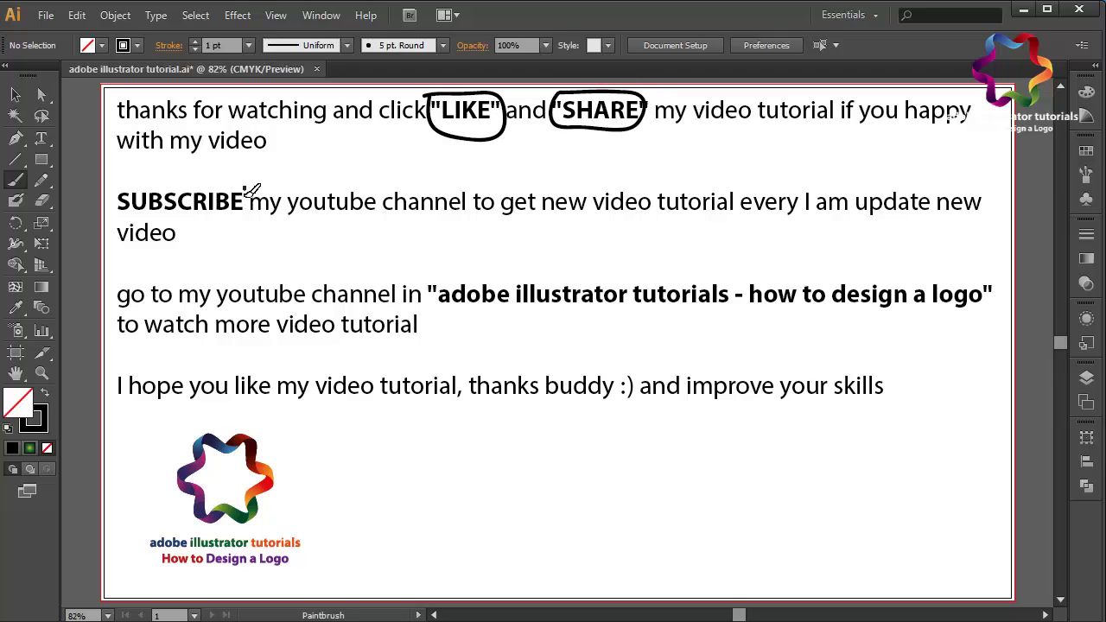
mouse_move(246, 189)
left_mouse_down()
mouse_move(126, 217)
mouse_move(112, 190)
mouse_move(143, 170)
mouse_move(215, 166)
mouse_move(250, 181)
left_mouse_up()
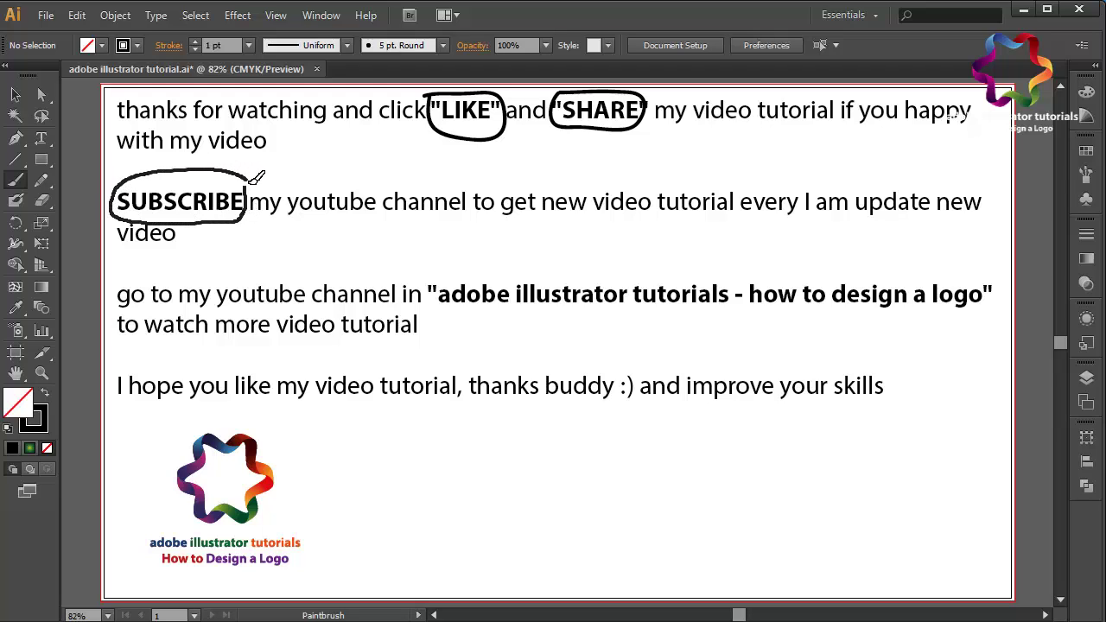
mouse_move(311, 150)
left_mouse_down()
mouse_move(253, 172)
mouse_move(275, 176)
left_mouse_up()
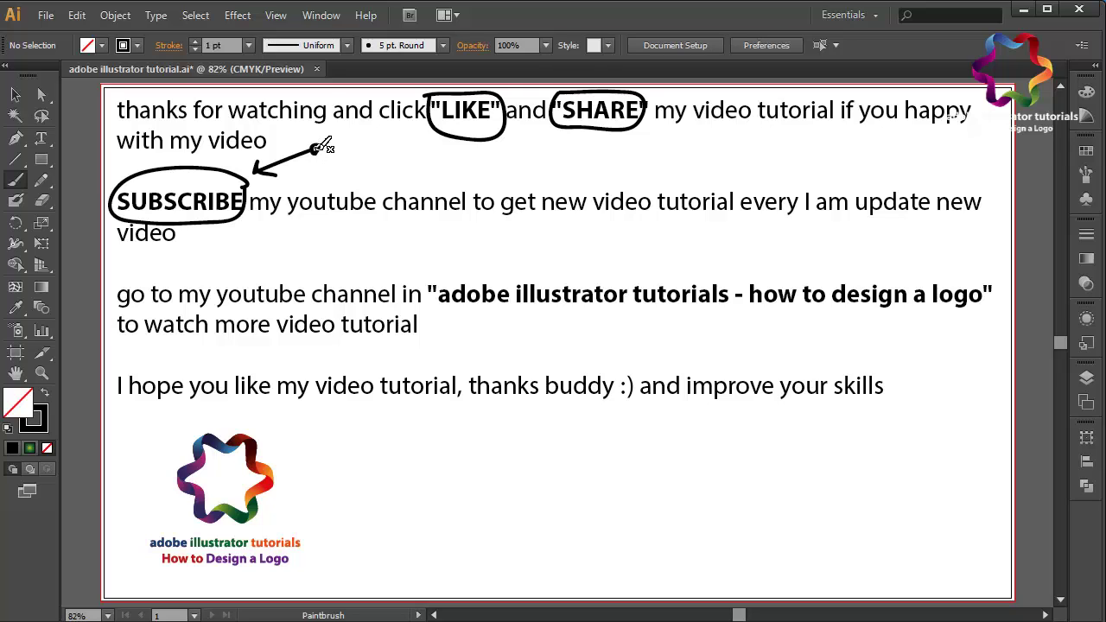
Step: Brush an arrow line up to LIKE, a wavy underline beneath the channel name, and a curved arrow to the star logo
mouse_move(315, 149)
left_mouse_down()
mouse_move(413, 120)
mouse_move(563, 131)
left_mouse_up()
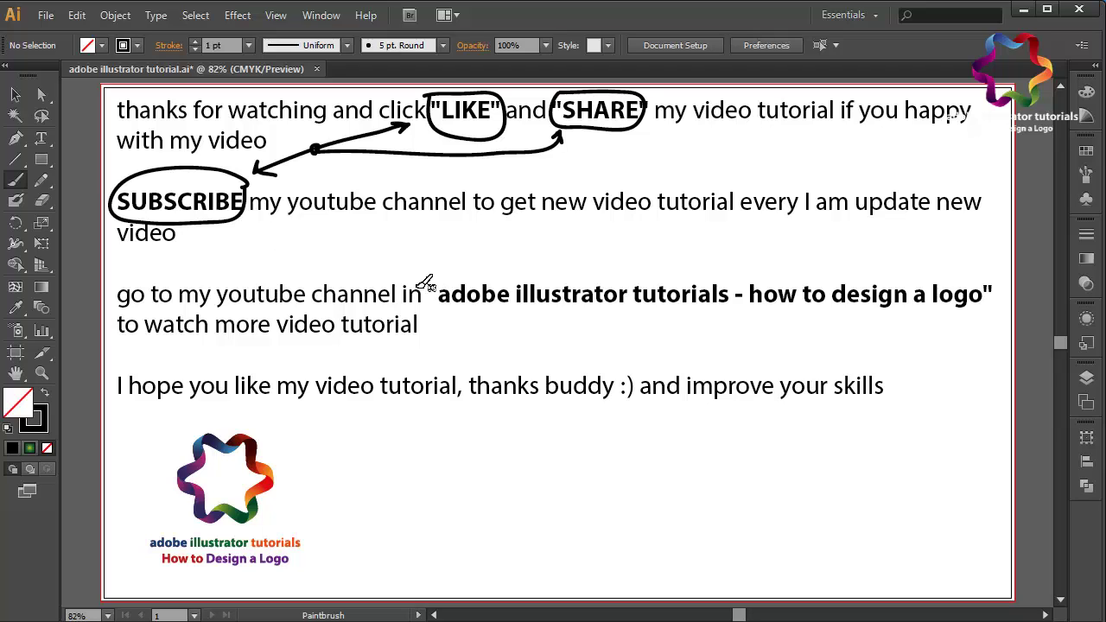
mouse_move(438, 307)
left_mouse_down()
mouse_move(974, 315)
mouse_move(994, 302)
left_mouse_up()
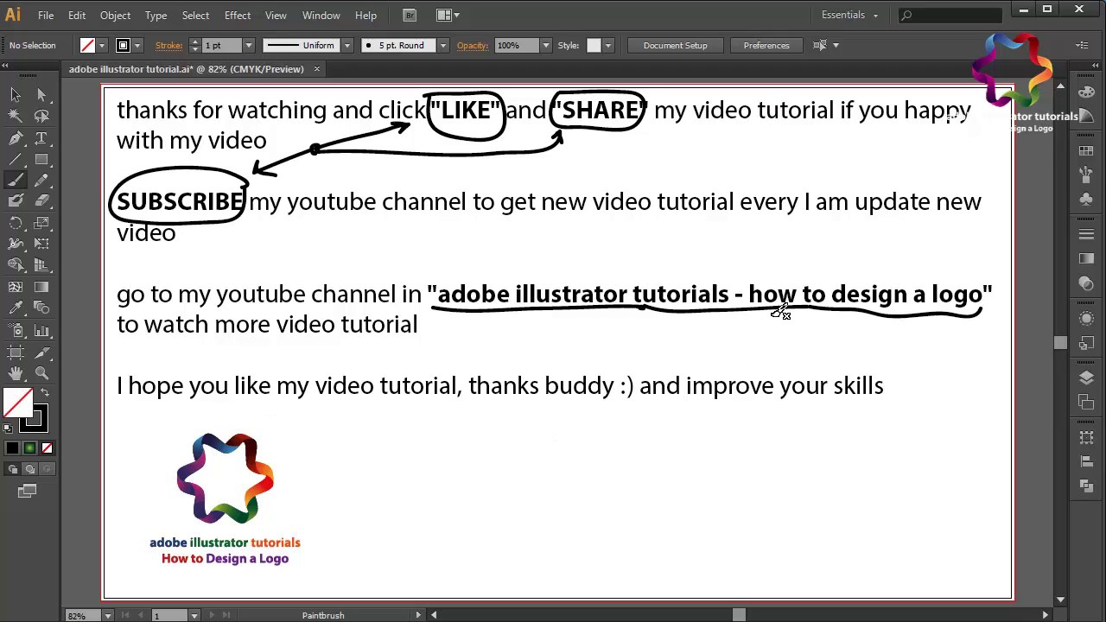
left_click_drag(898, 325, 242, 546)
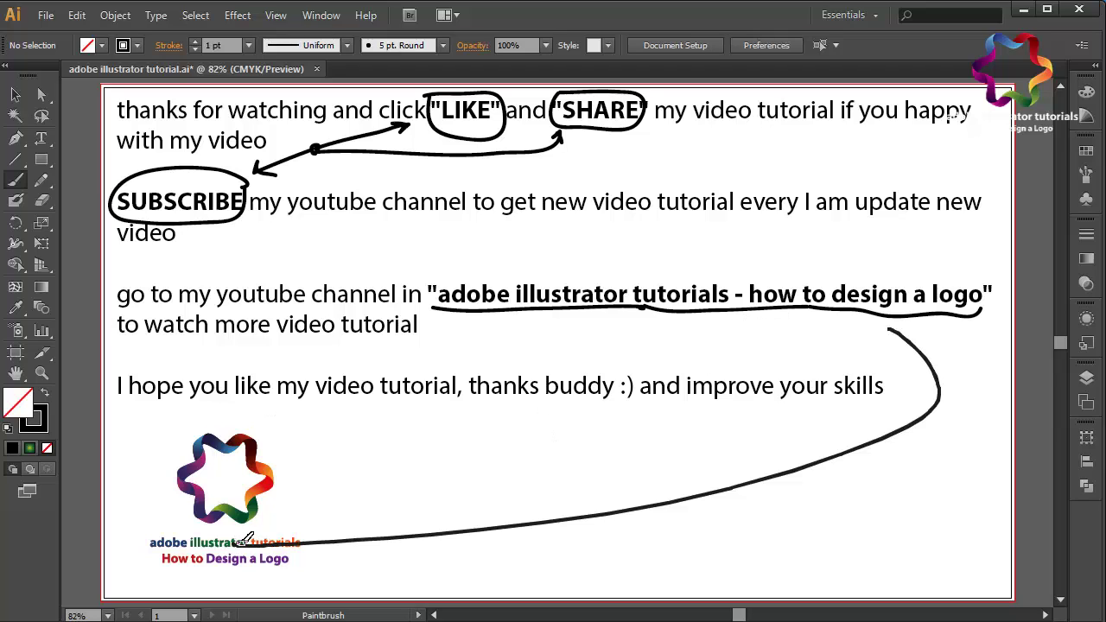
key("ctrl+z")
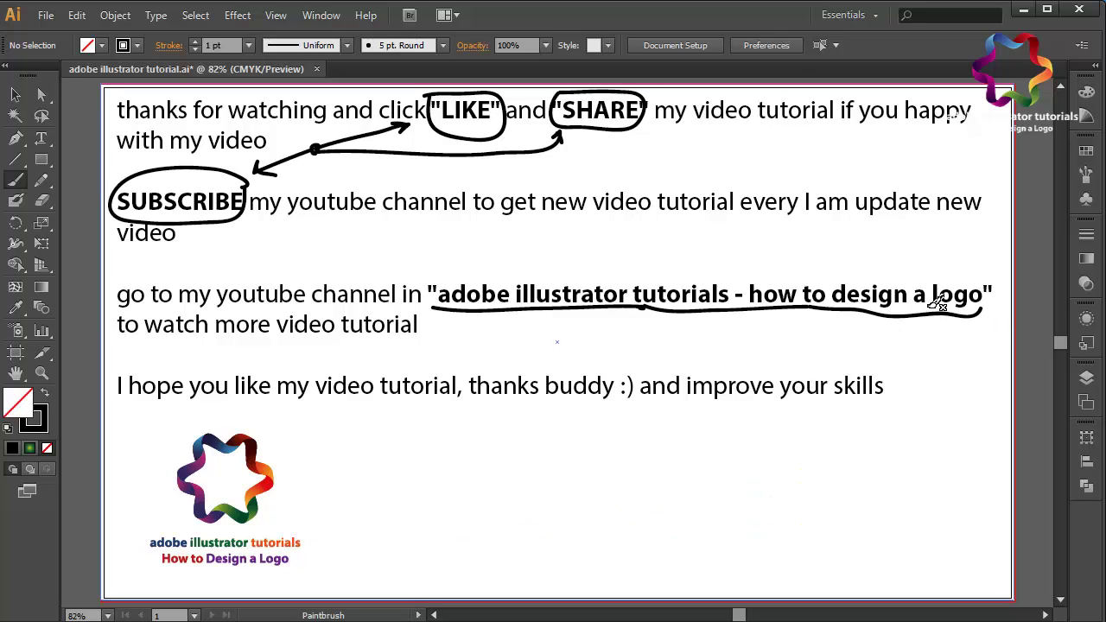
left_click_drag(933, 312, 293, 488)
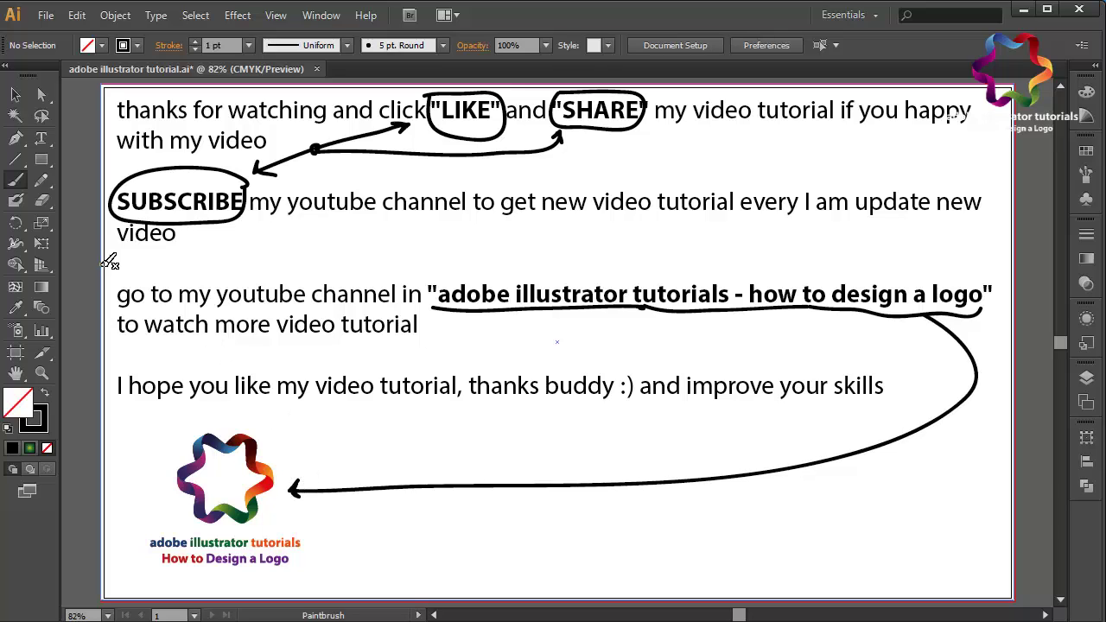
left_click(15, 94)
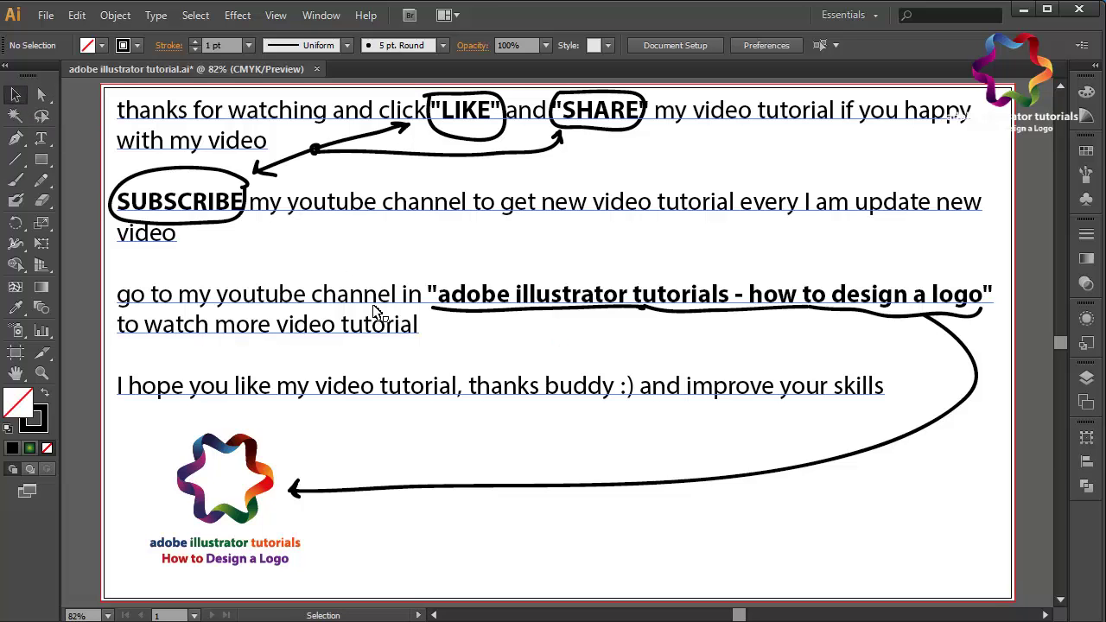